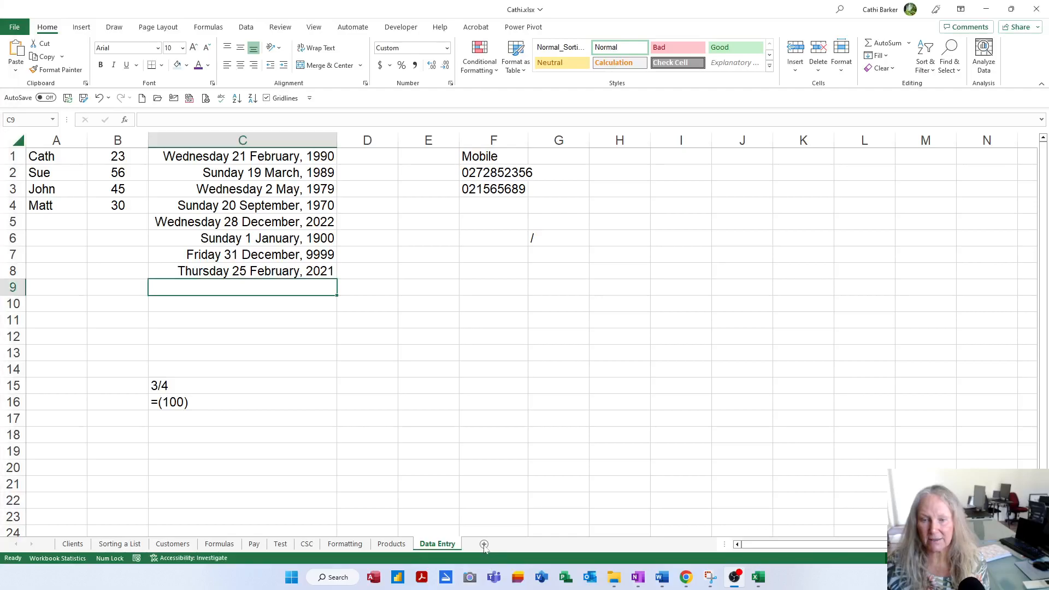
Step: Add a new worksheet after Data Entry and name it Fill
{"action": "left_click", "coordinate": [484, 545]}
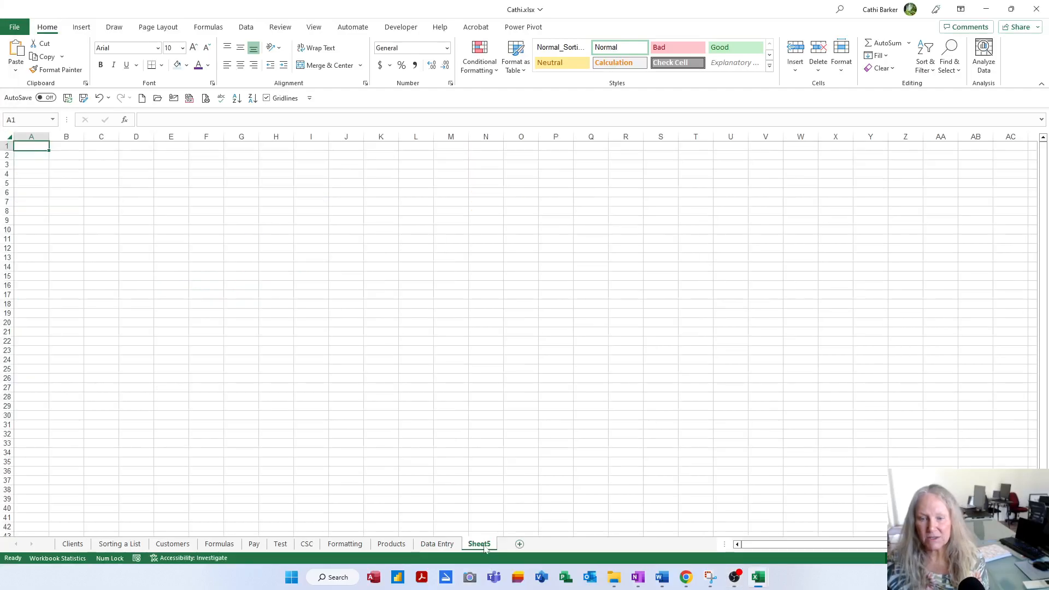
{"action": "double_click", "coordinate": [480, 544]}
{"action": "type", "text": "Fill"}
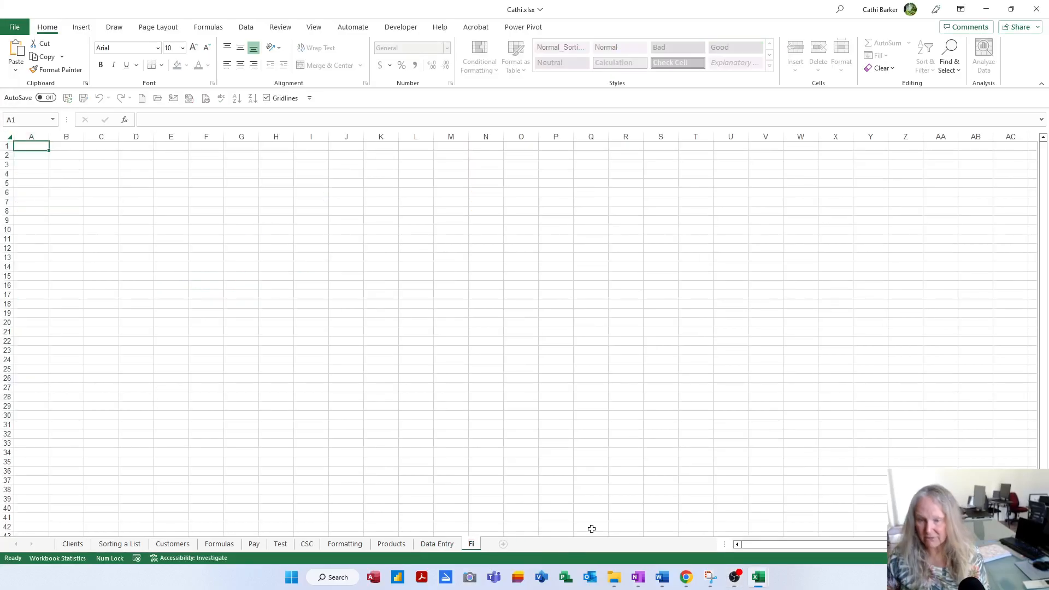
{"action": "key", "text": "Return"}
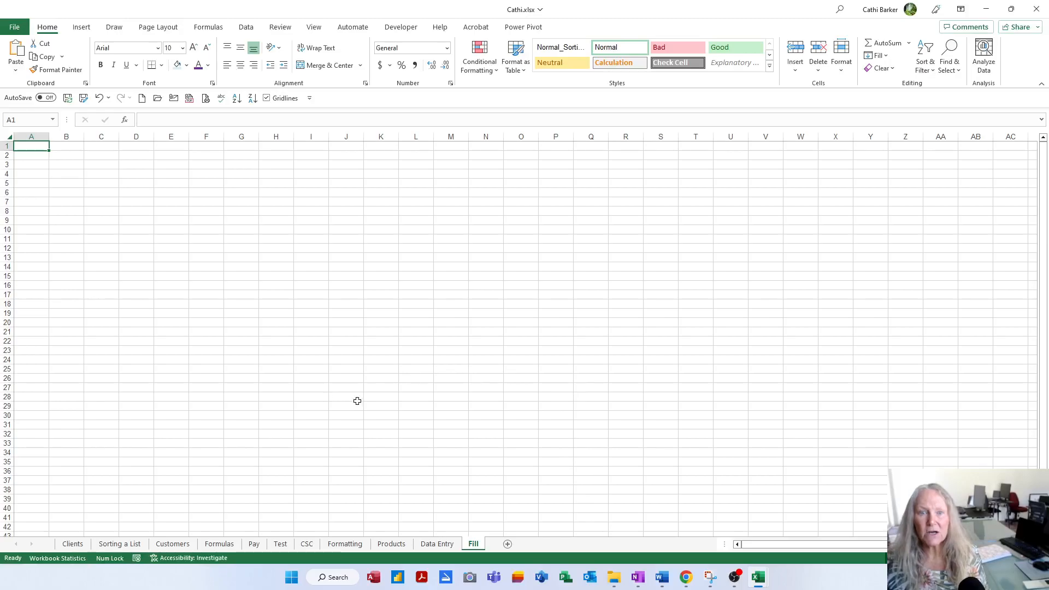
Step: Enter Wednesday in cell A1 of the Fill sheet
{"action": "scroll", "coordinate": [355, 395], "scroll_direction": "up", "scroll_amount": 8}
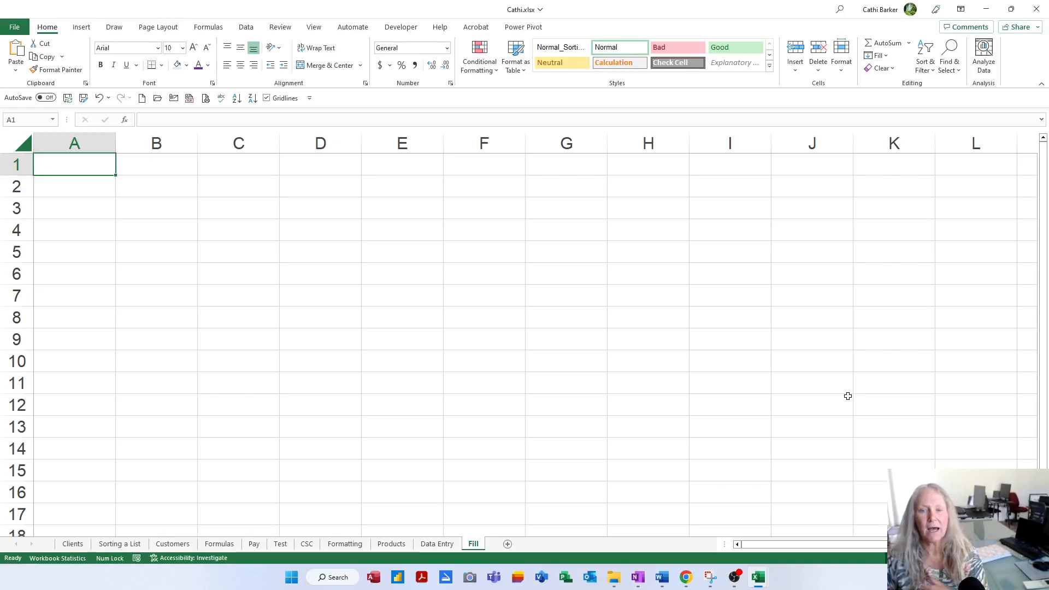
{"action": "scroll", "coordinate": [618, 277], "scroll_direction": "down", "scroll_amount": 2}
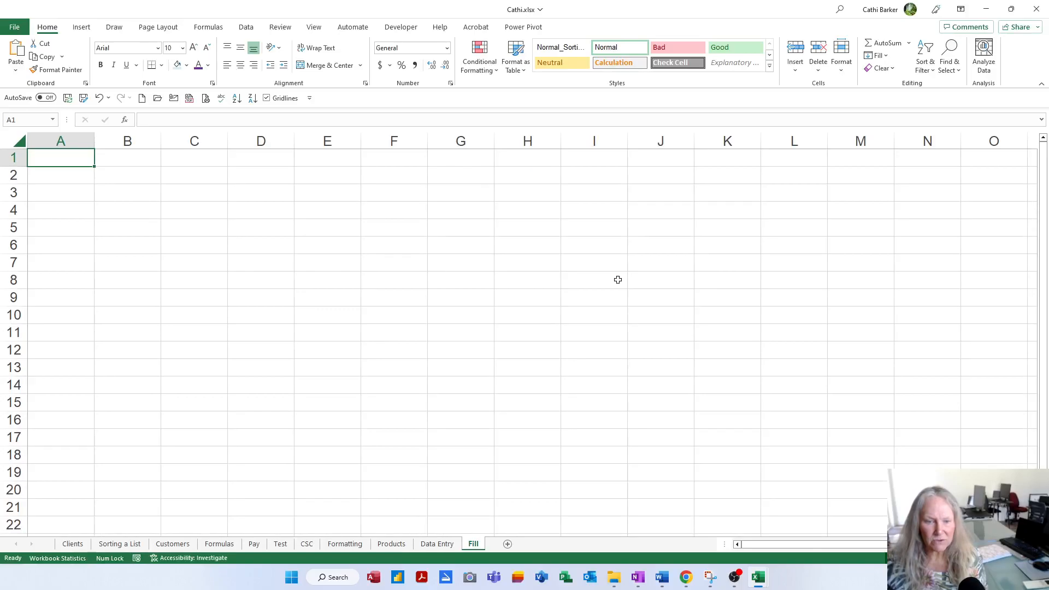
{"action": "scroll", "coordinate": [503, 331], "scroll_direction": "down", "scroll_amount": 1}
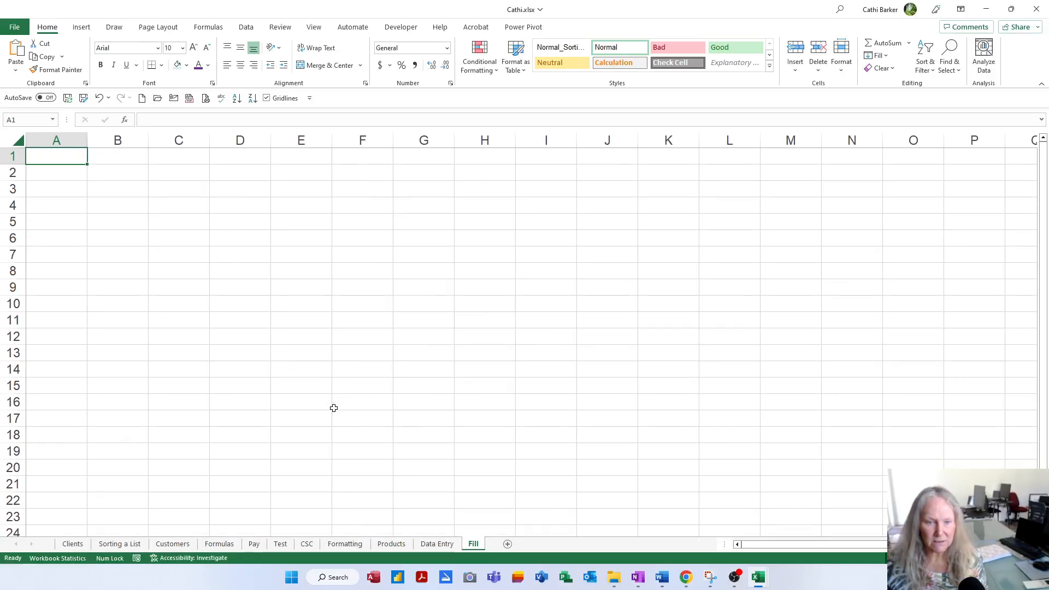
{"action": "scroll", "coordinate": [333, 407], "scroll_direction": "down", "scroll_amount": 2}
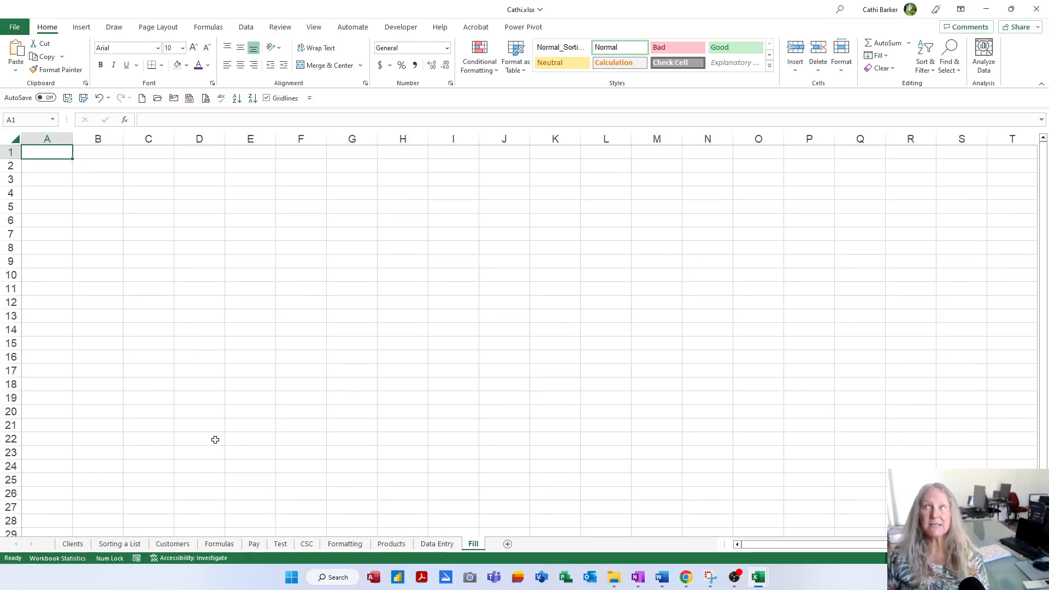
{"action": "type", "text": "Wed"}
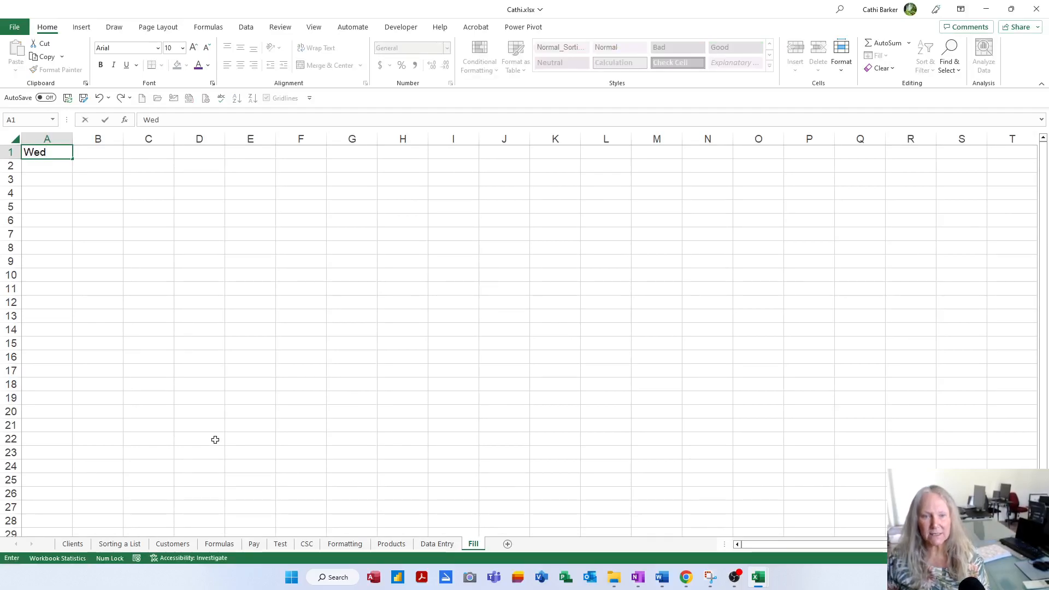
{"action": "type", "text": "nesday"}
{"action": "key", "text": "Return"}
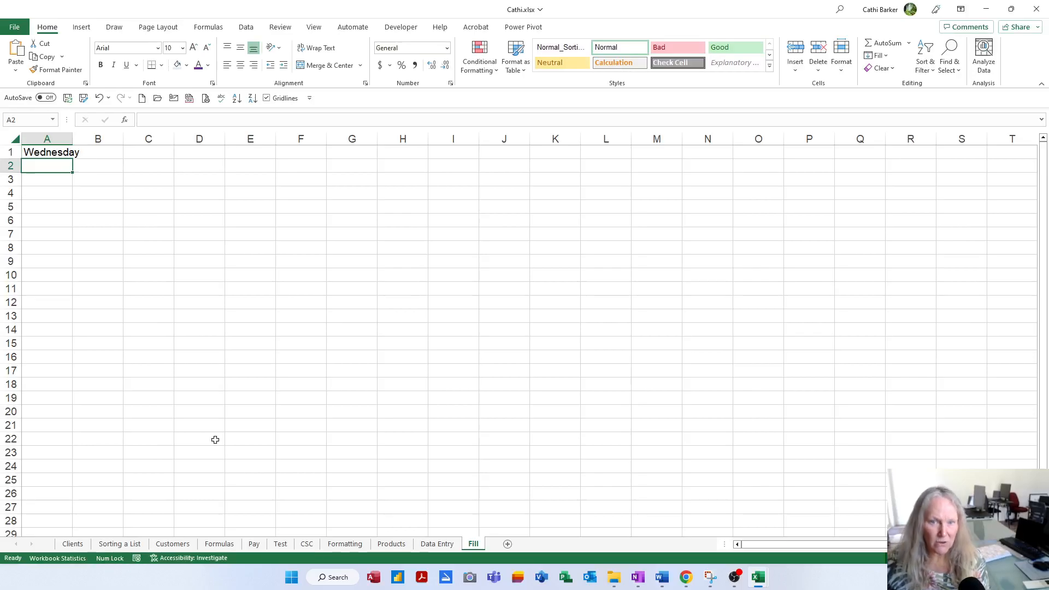
Step: Fit column A to the width of its text and extend the day series from A1 down to A20
{"action": "double_click", "coordinate": [71, 138]}
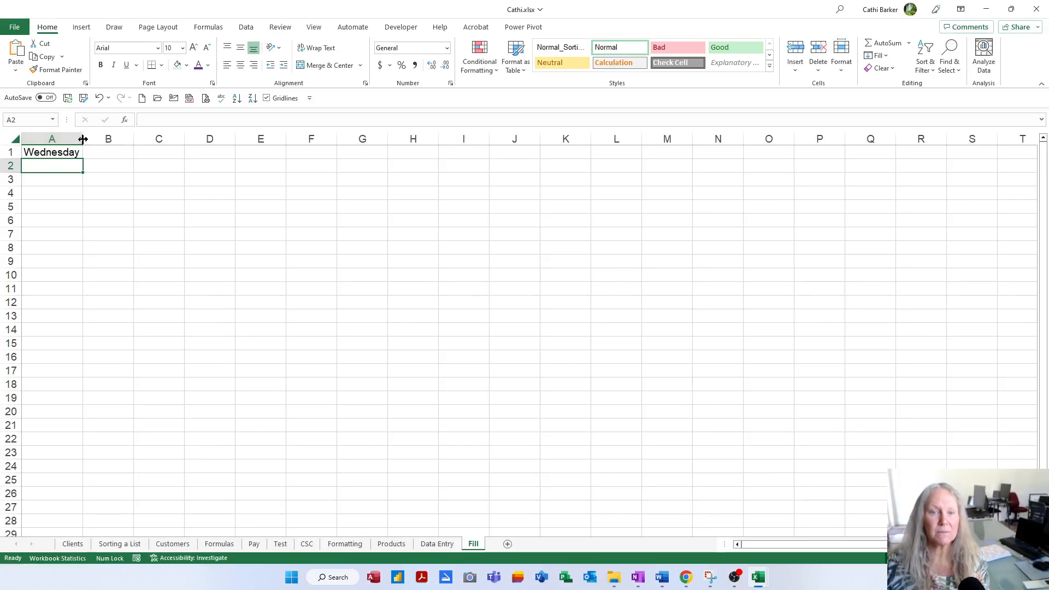
{"action": "left_click", "coordinate": [83, 139]}
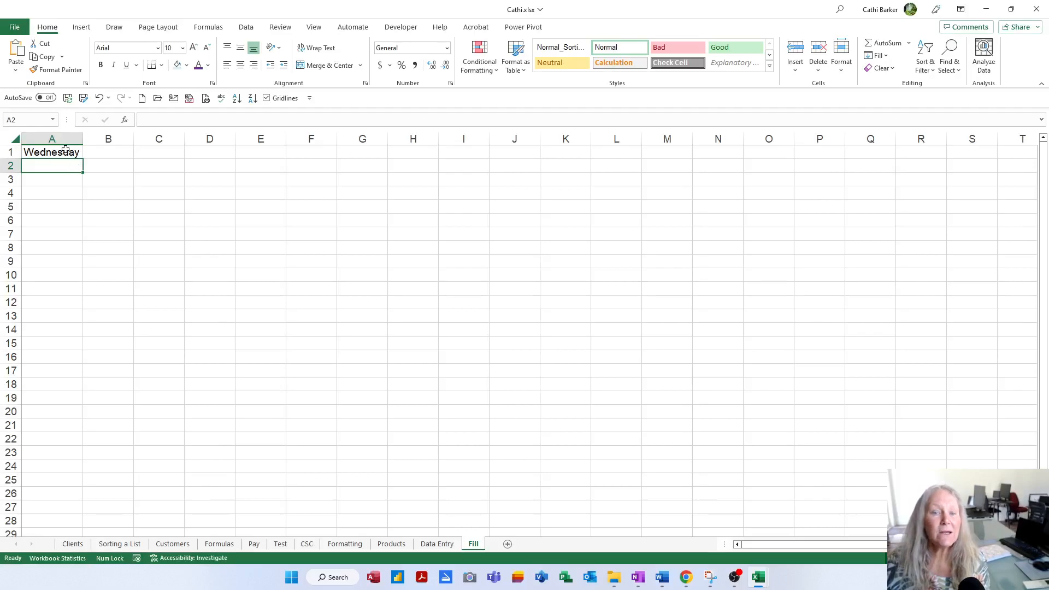
{"action": "left_click", "coordinate": [64, 151]}
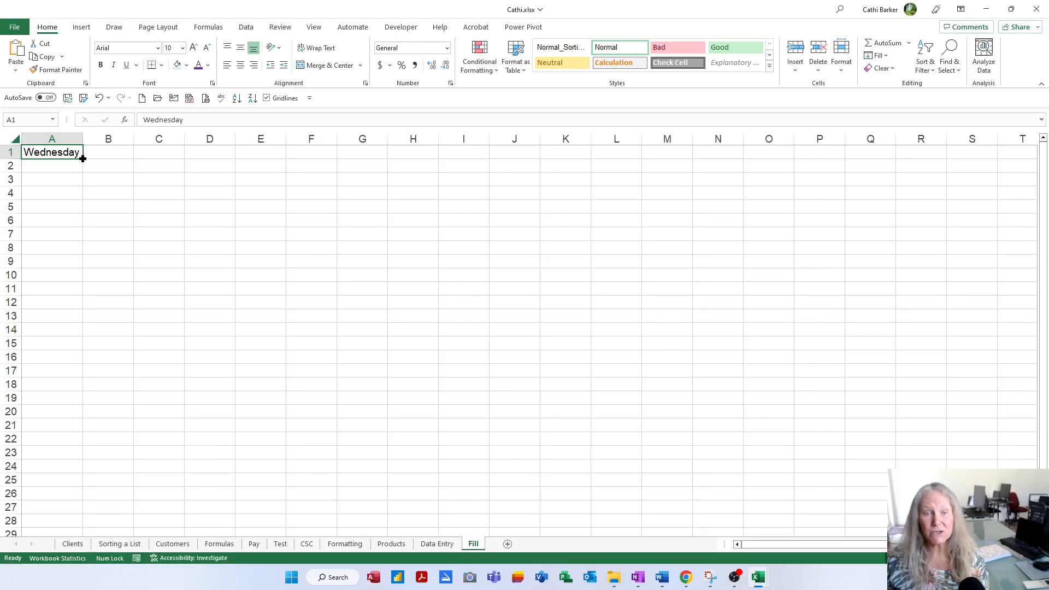
{"action": "left_click_drag", "start_coordinate": [83, 159], "coordinate": [85, 415]}
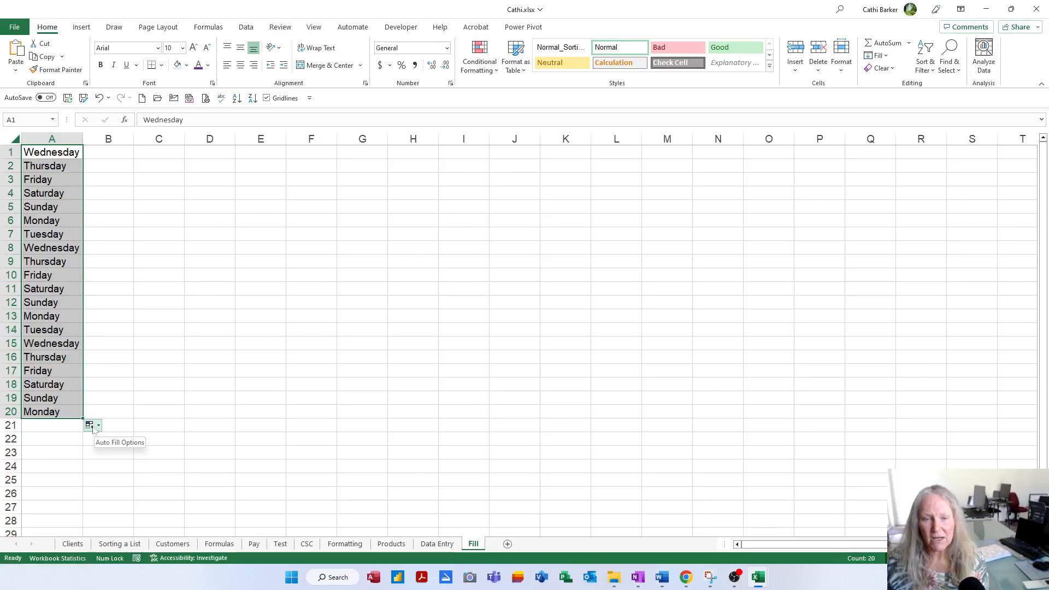
Step: Switch the filled series in A1:A20 to Fill Weekdays, and return it to Fill Days
{"action": "left_click", "coordinate": [92, 426]}
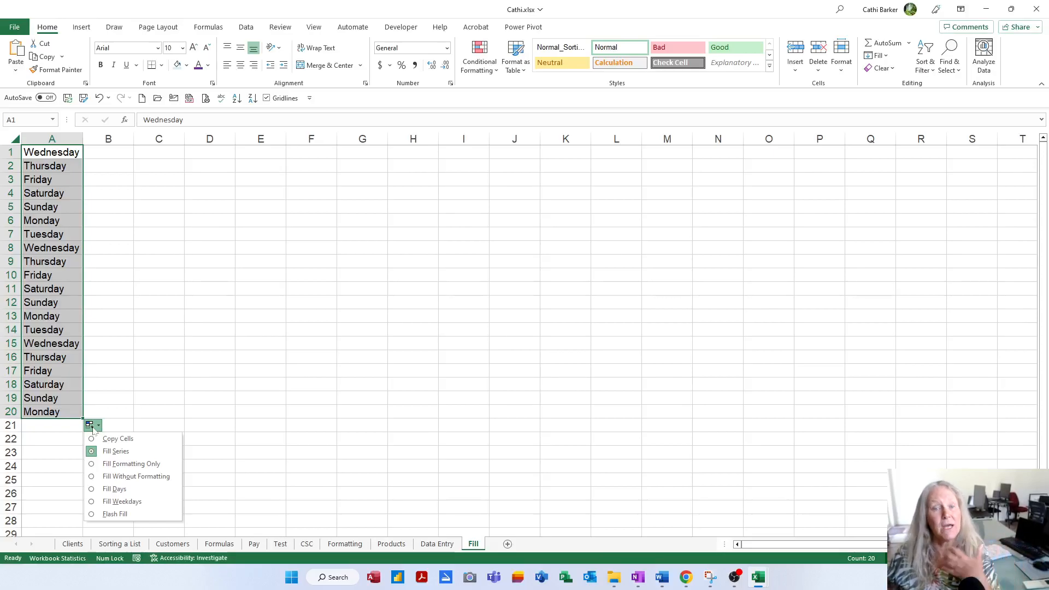
{"action": "left_click", "coordinate": [135, 502]}
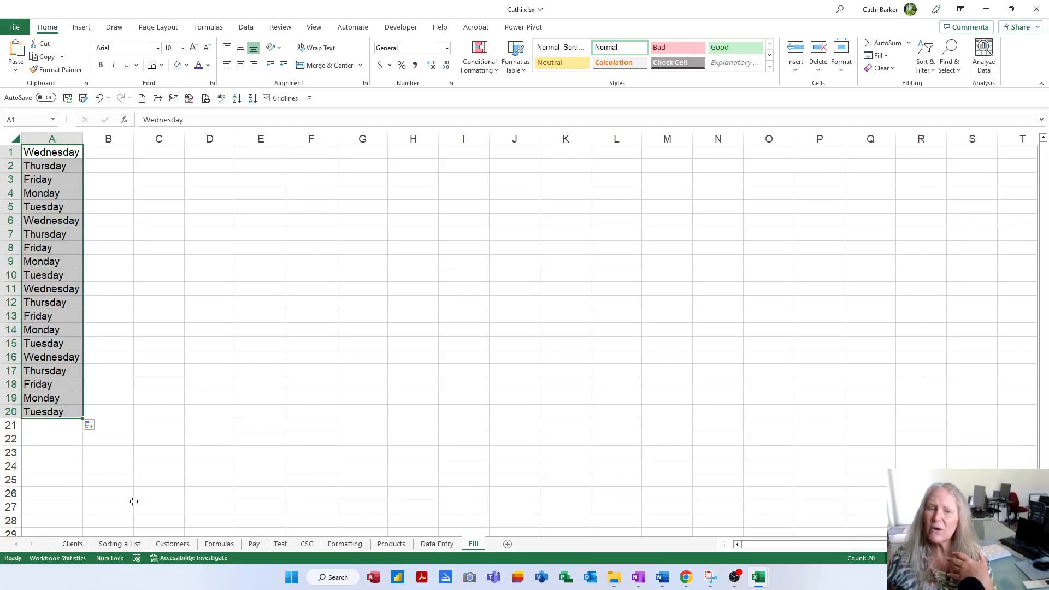
{"action": "left_click", "coordinate": [90, 425]}
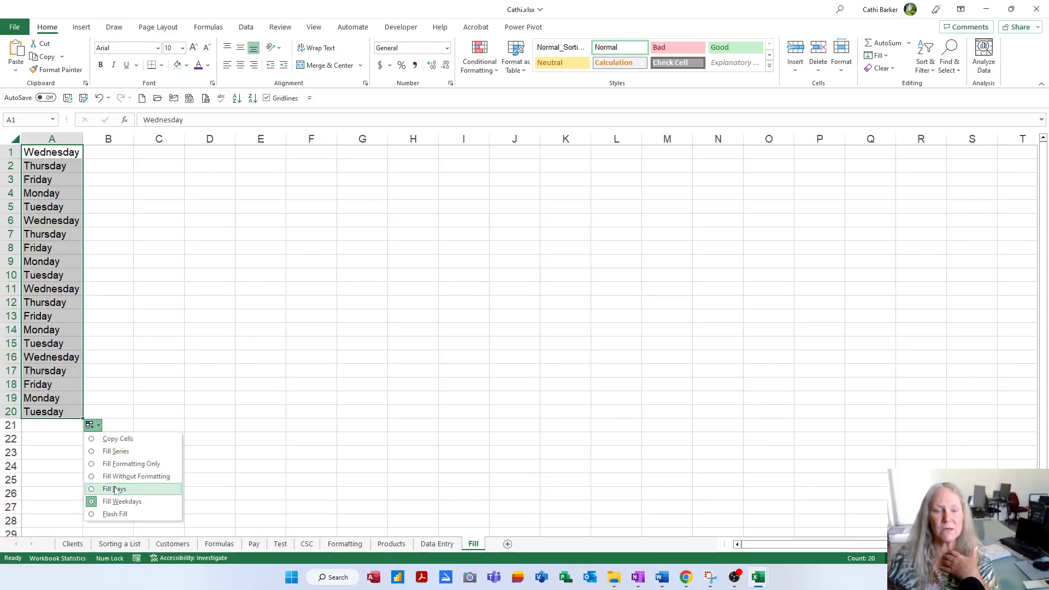
{"action": "left_click", "coordinate": [115, 489]}
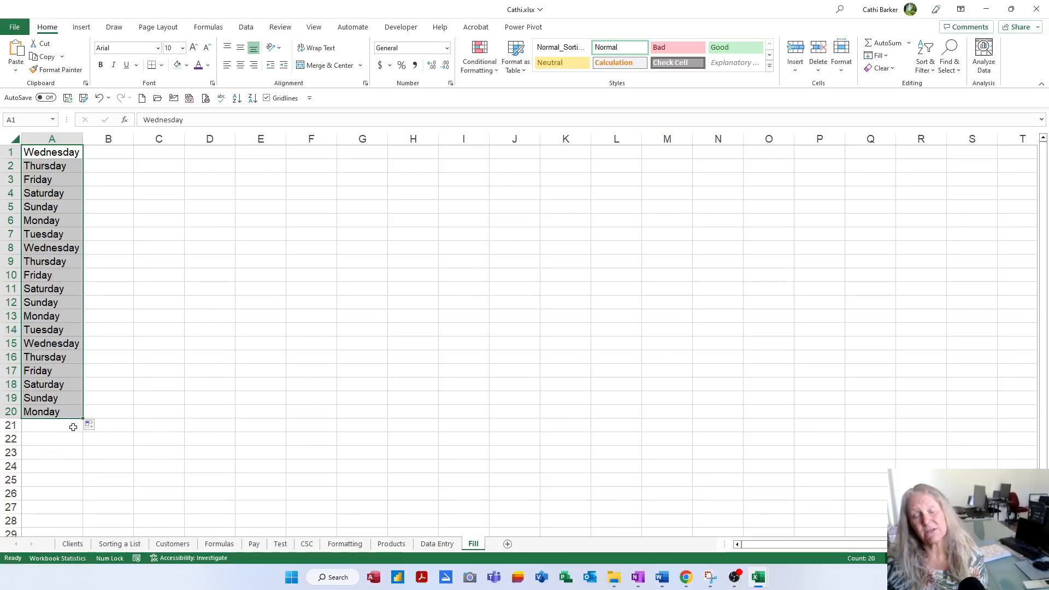
Step: Enter the abbreviated day Mon in cell B1
{"action": "left_click", "coordinate": [110, 154]}
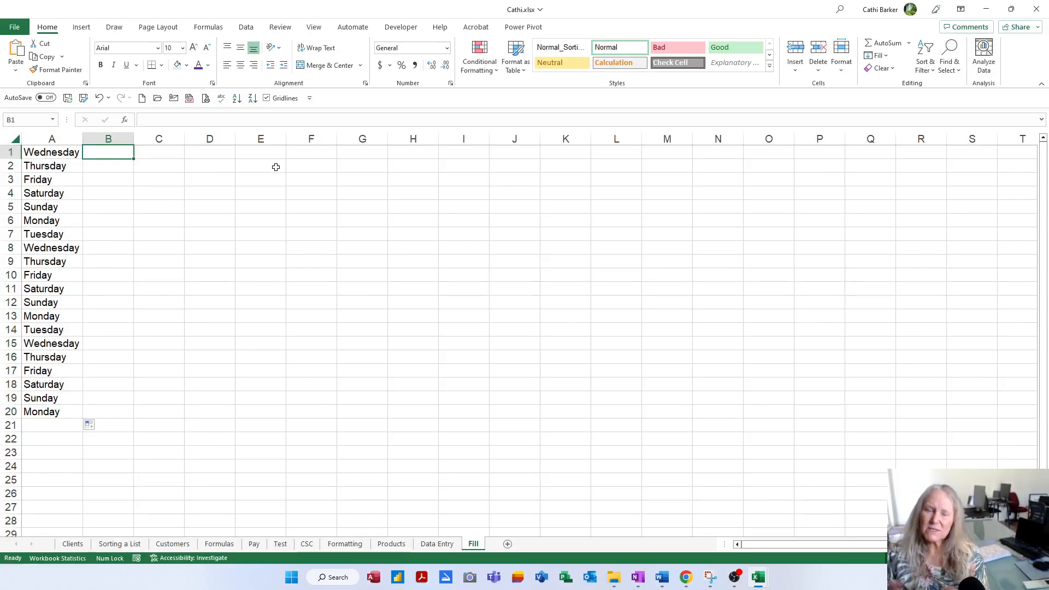
{"action": "type", "text": "Mon"}
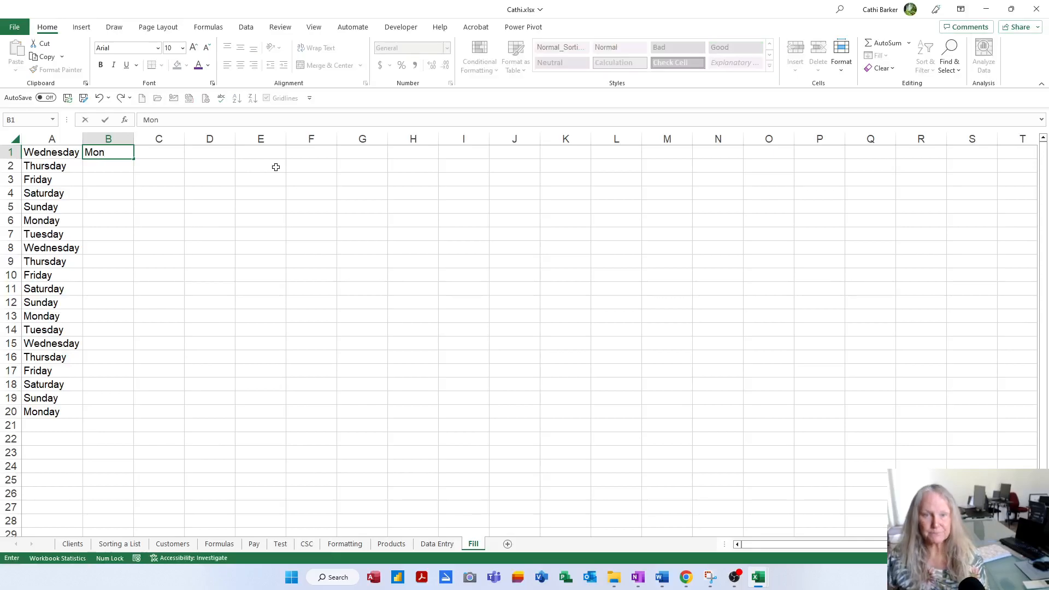
{"action": "key", "text": "Return"}
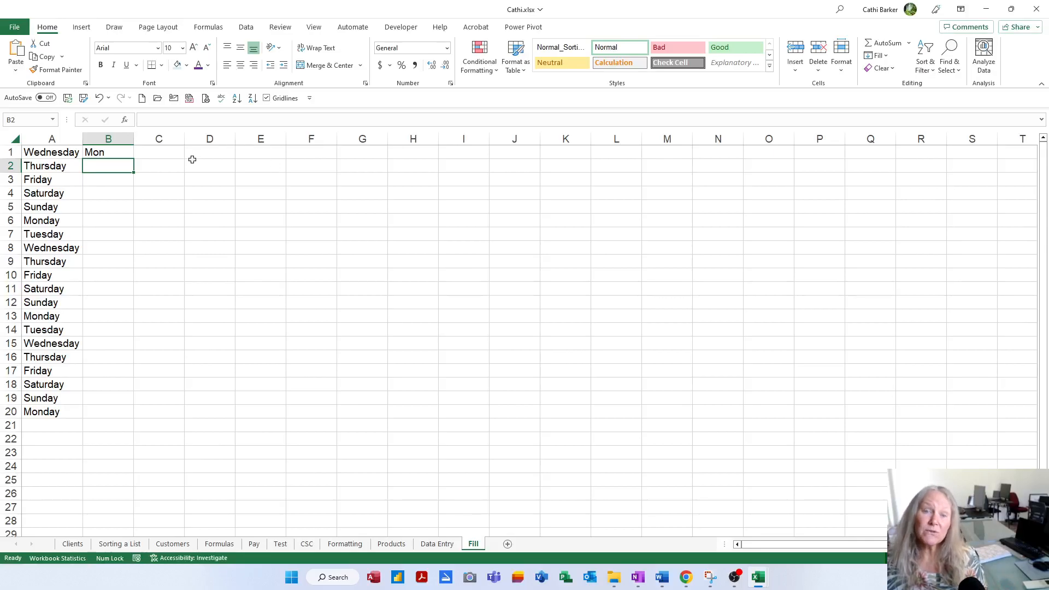
Step: Extend the abbreviated day series from B1 down to B20 and fit column B to its contents
{"action": "left_click", "coordinate": [121, 155]}
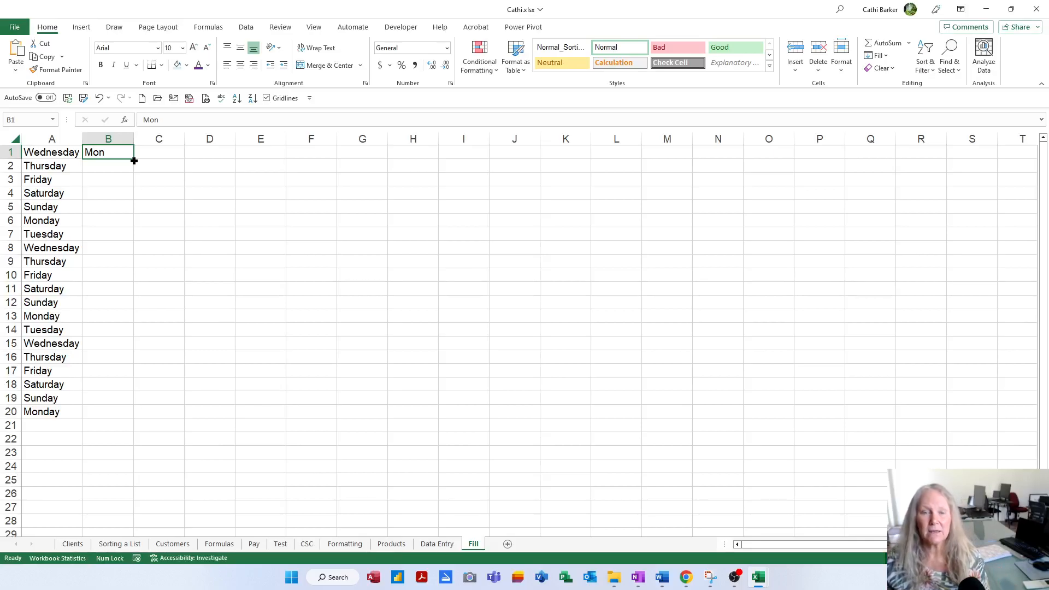
{"action": "double_click", "coordinate": [134, 160]}
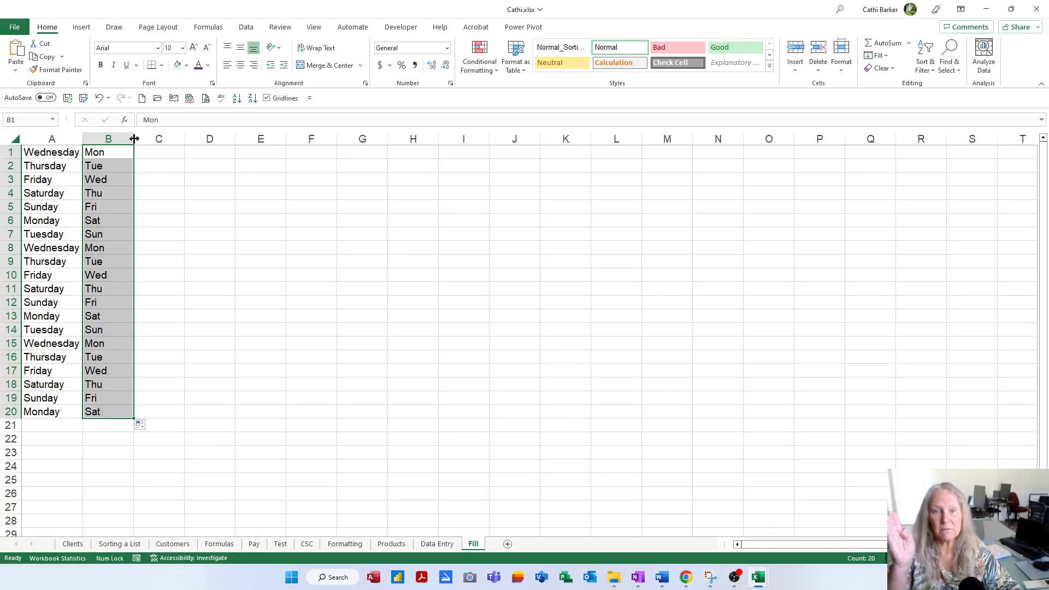
{"action": "double_click", "coordinate": [134, 139]}
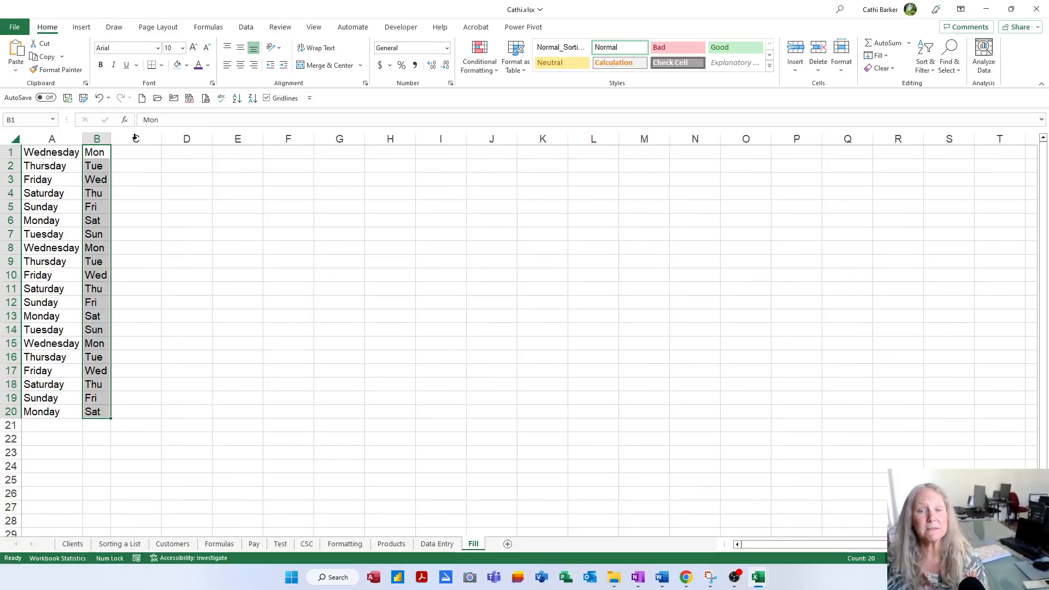
Step: Enter the month January in cell C1
{"action": "left_click", "coordinate": [136, 150]}
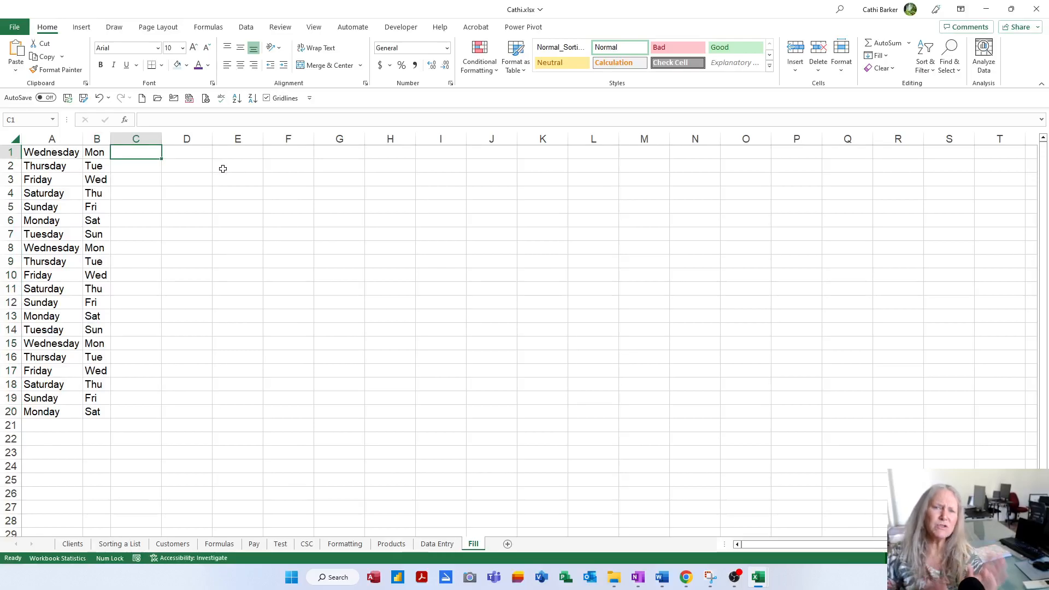
{"action": "type", "text": "anuary"}
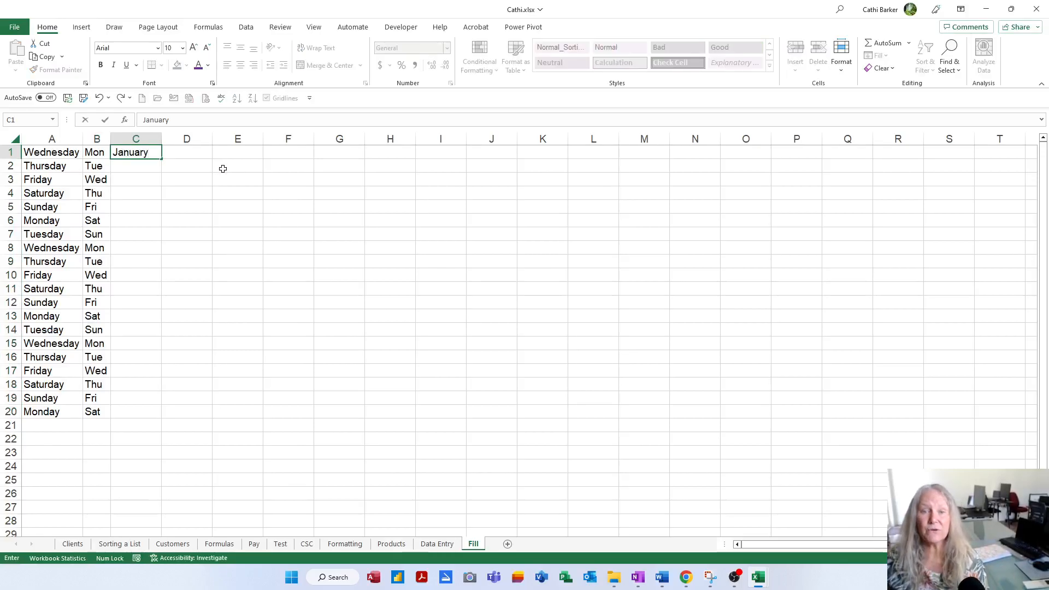
{"action": "key", "text": "Return"}
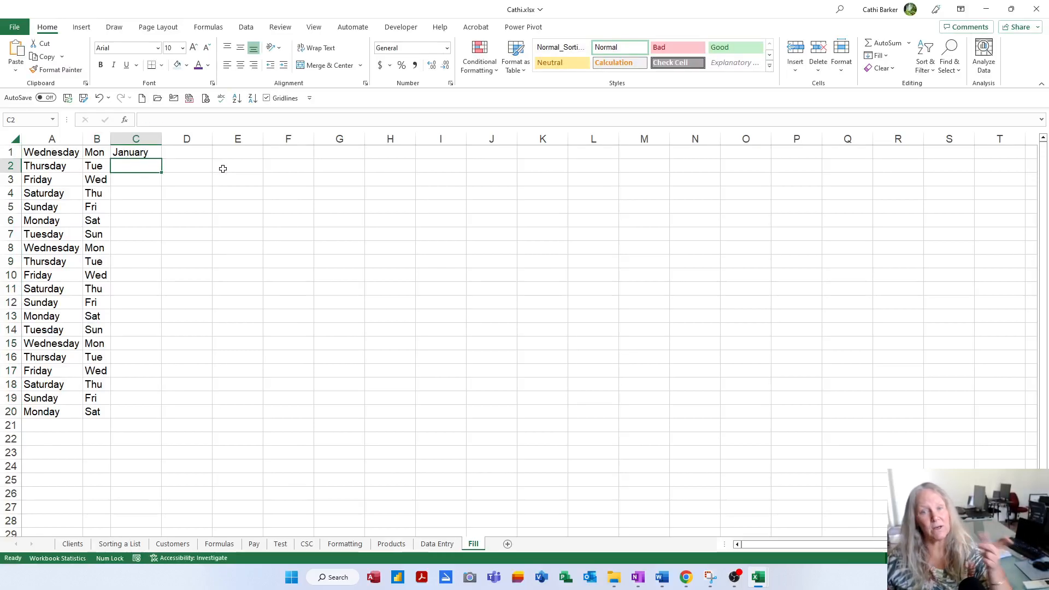
Step: Extend the month series from C1 down to C20 and fit column C to its contents
{"action": "left_click", "coordinate": [148, 154]}
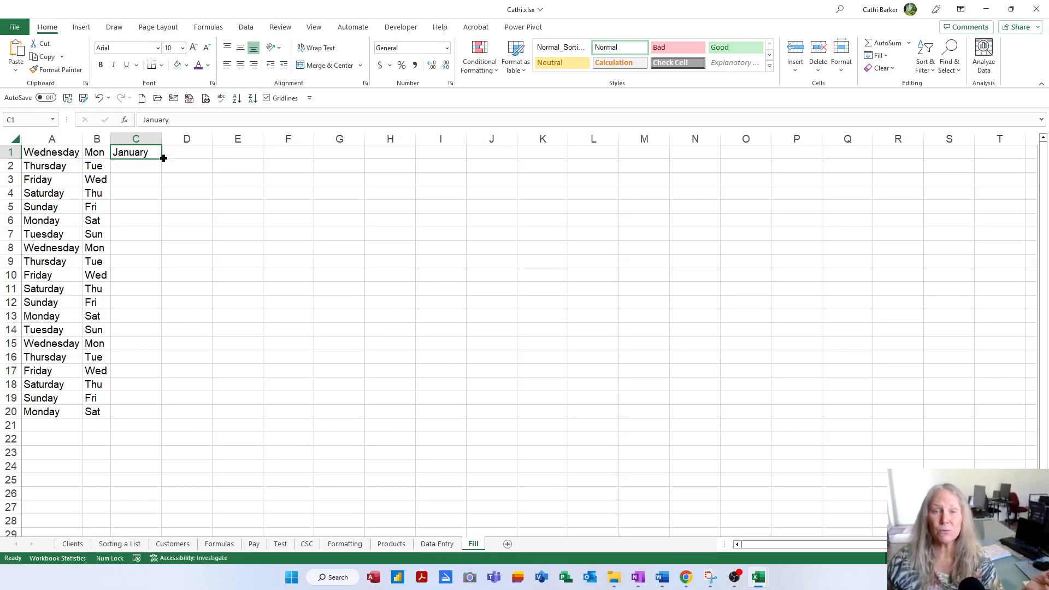
{"action": "double_click", "coordinate": [163, 158]}
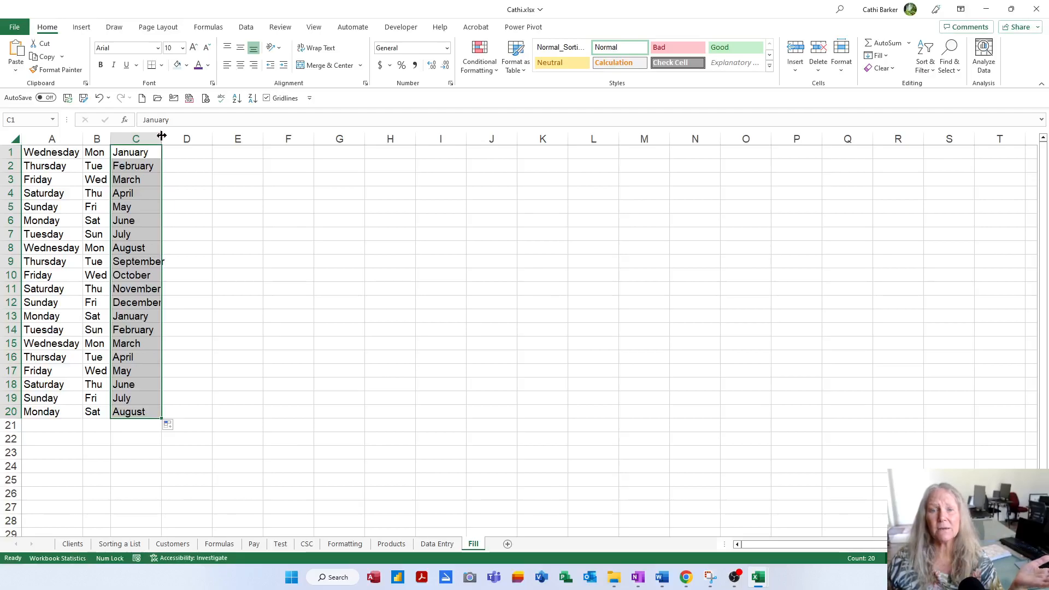
{"action": "double_click", "coordinate": [162, 136]}
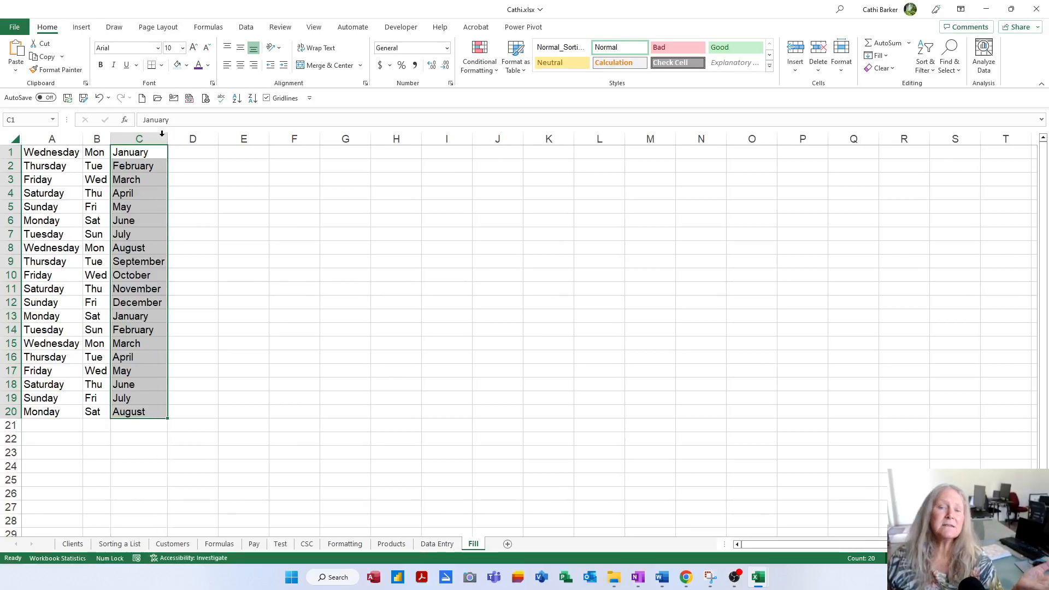
Step: Enter the date 25/2/23 in cell D1
{"action": "left_click", "coordinate": [201, 150]}
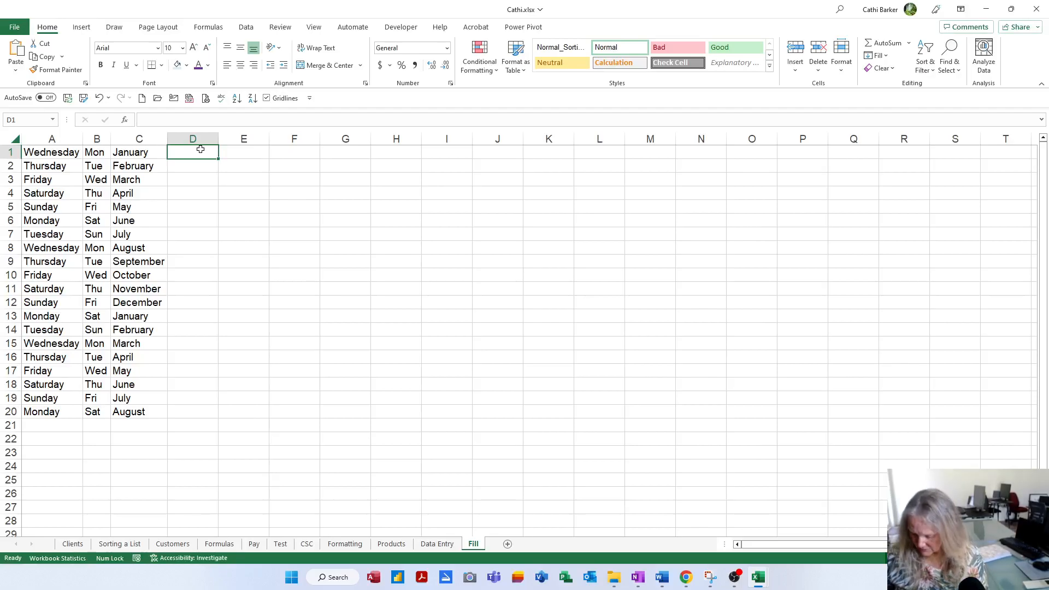
{"action": "type", "text": "25/2/23"}
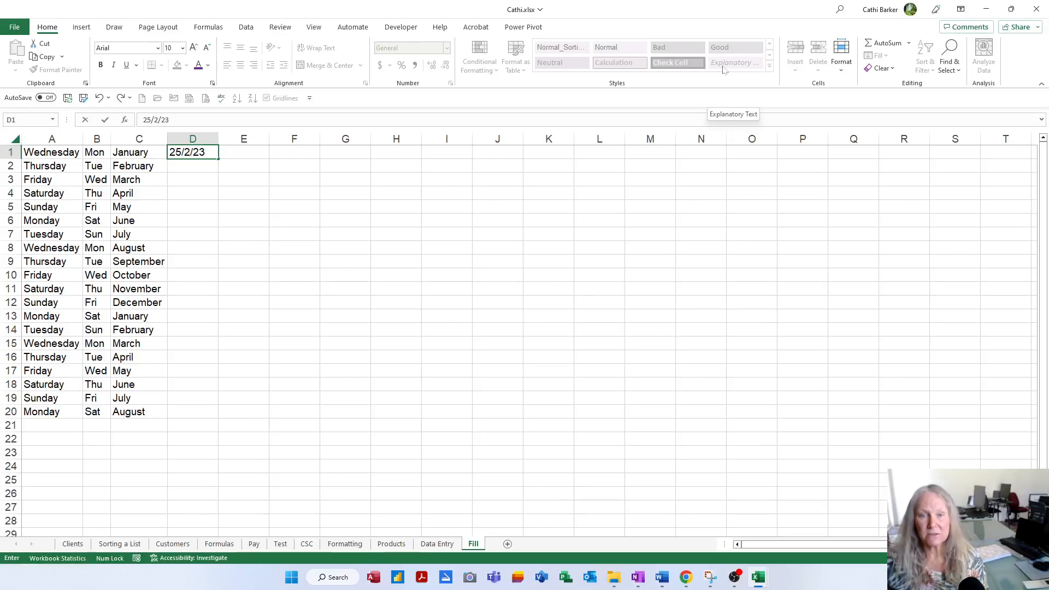
{"action": "key", "text": "Return"}
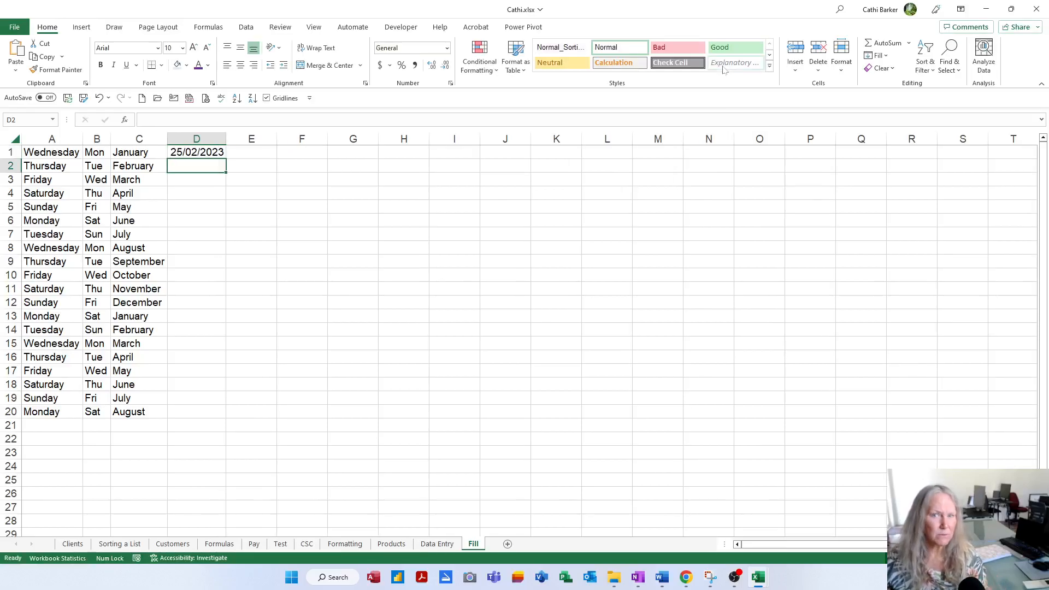
Step: Extend the date series from D1 down to D20
{"action": "left_click", "coordinate": [182, 151]}
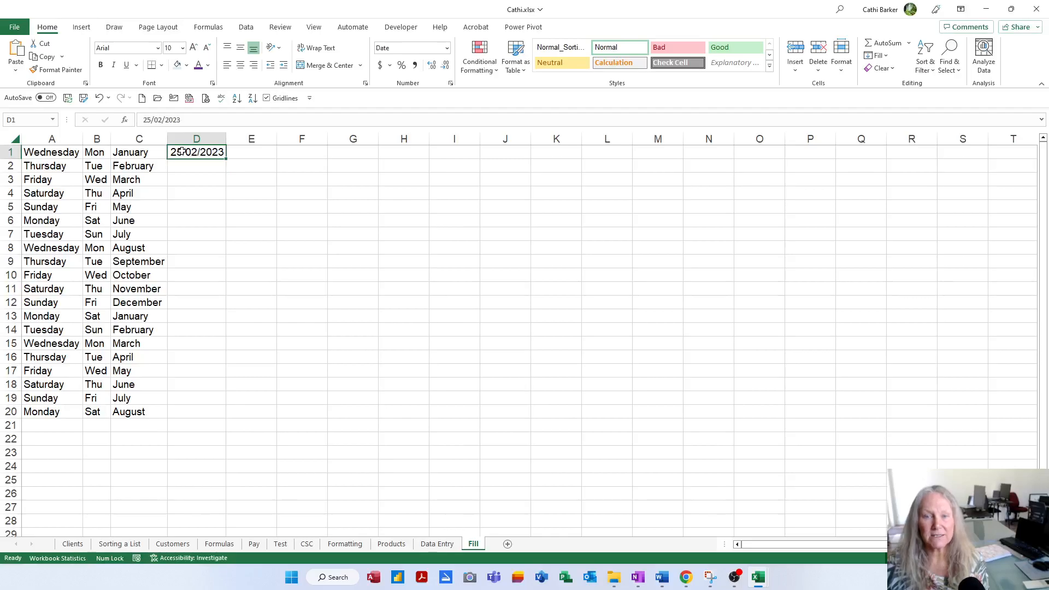
{"action": "double_click", "coordinate": [227, 160]}
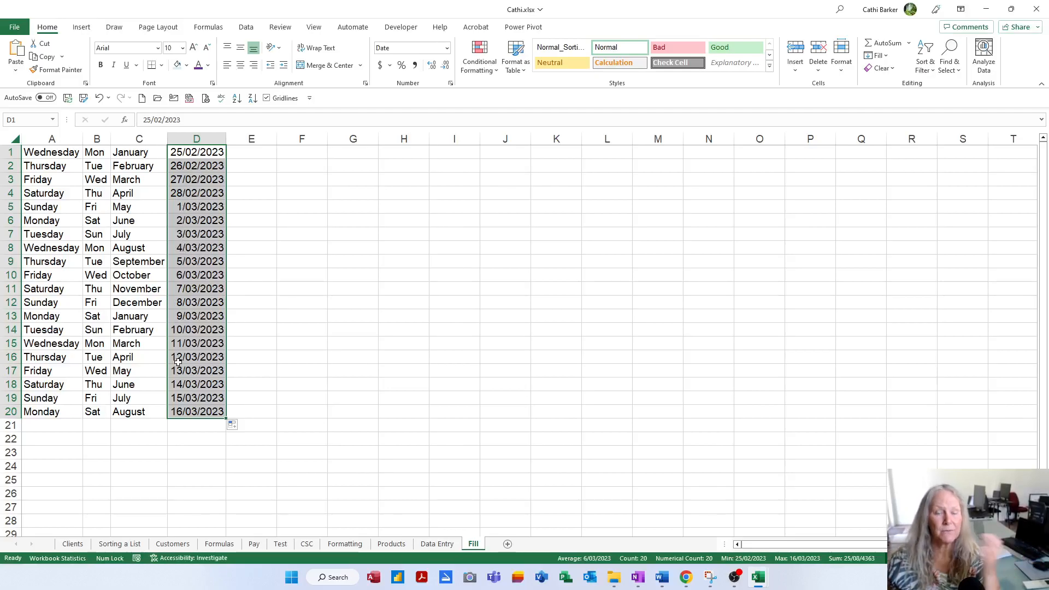
Step: Switch the AutoFill option for the dates in D1:D20 to Fill Weekdays, and return it to Fill Days
{"action": "left_click", "coordinate": [235, 426]}
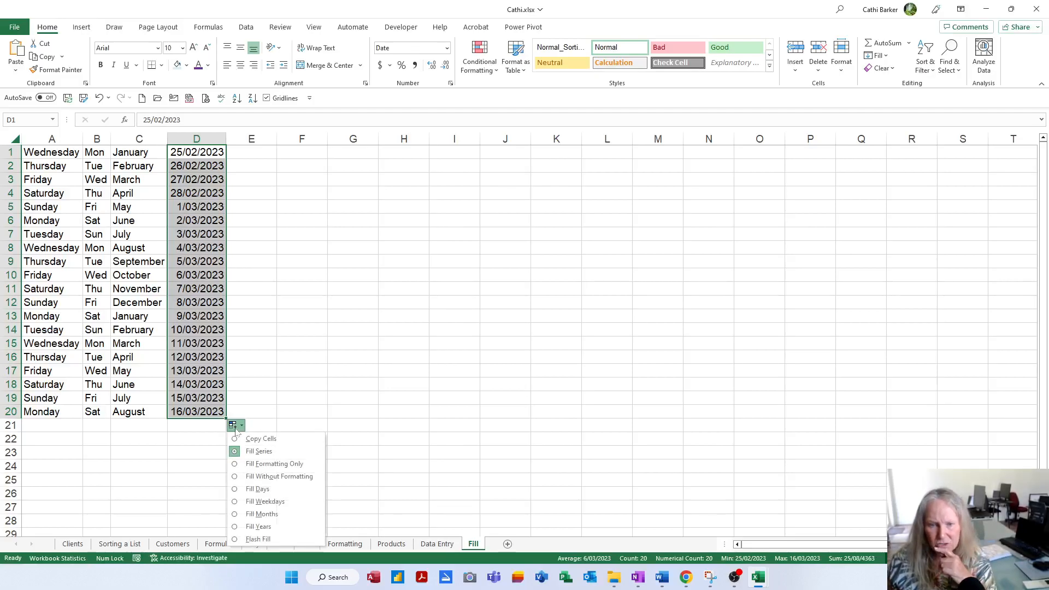
{"action": "left_click", "coordinate": [265, 502]}
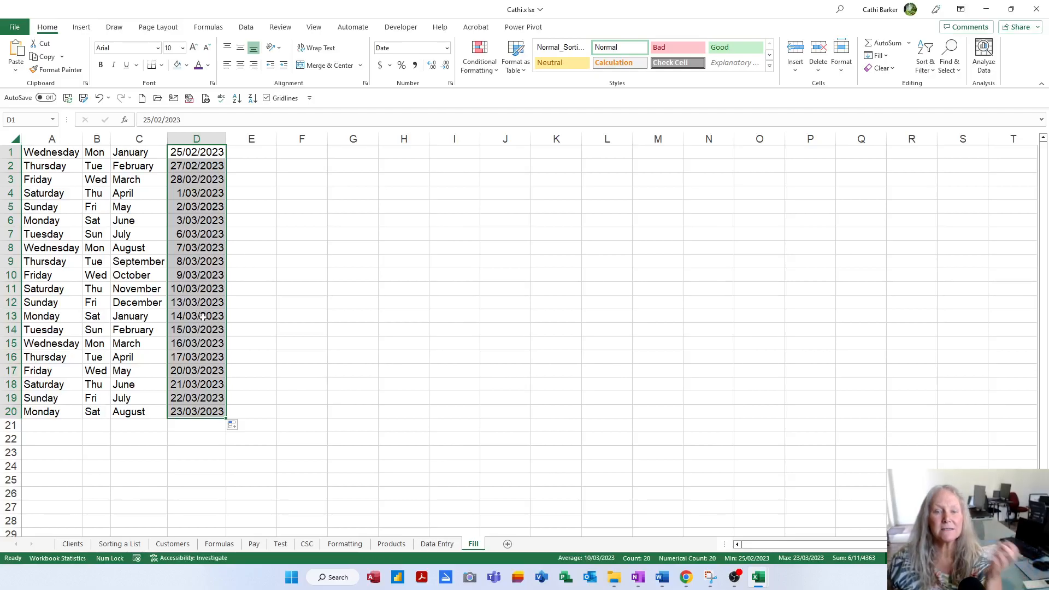
{"action": "left_click", "coordinate": [238, 429]}
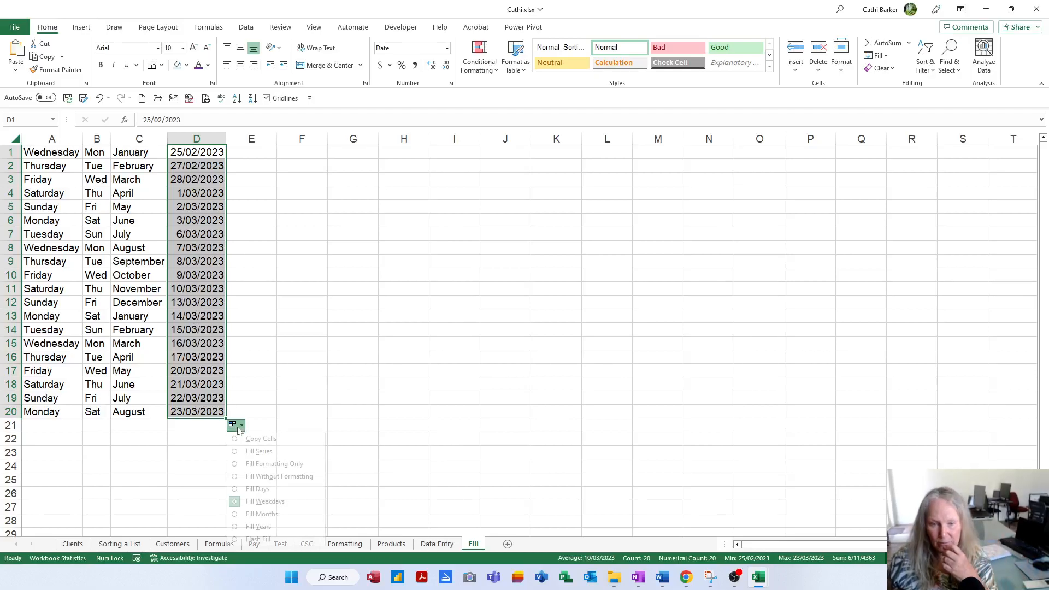
{"action": "left_click", "coordinate": [263, 490]}
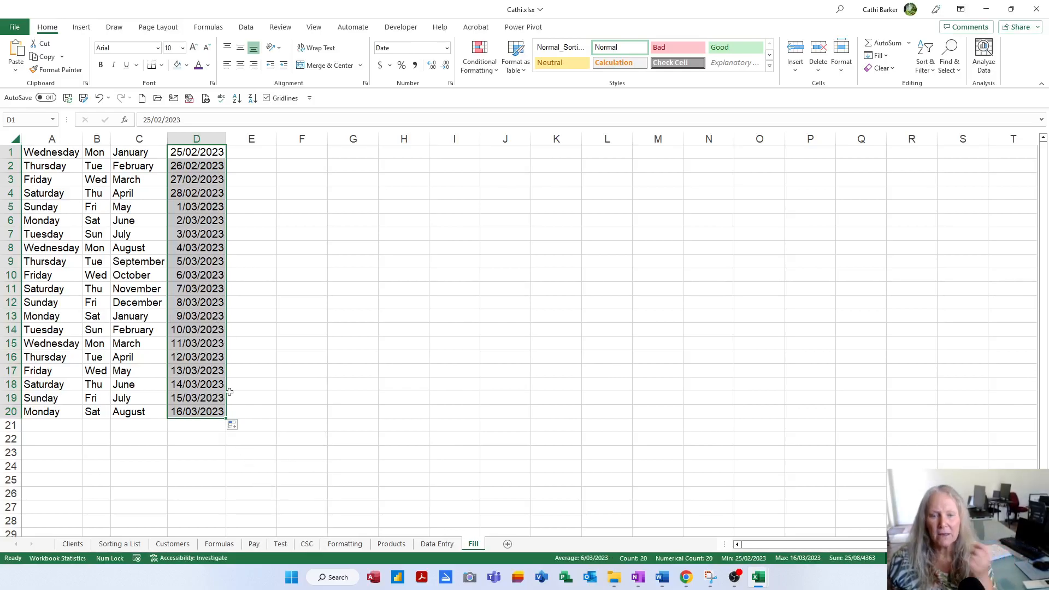
Step: Switch the AutoFill option for the dates in D1:D20 to Fill Months and then to Fill Years
{"action": "left_click", "coordinate": [236, 429]}
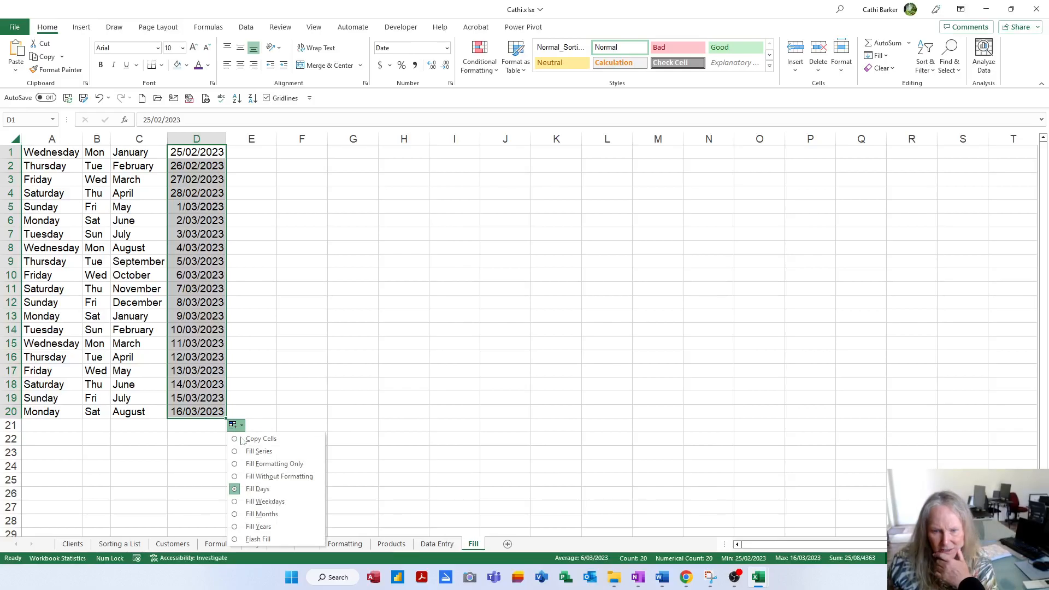
{"action": "left_click", "coordinate": [267, 519]}
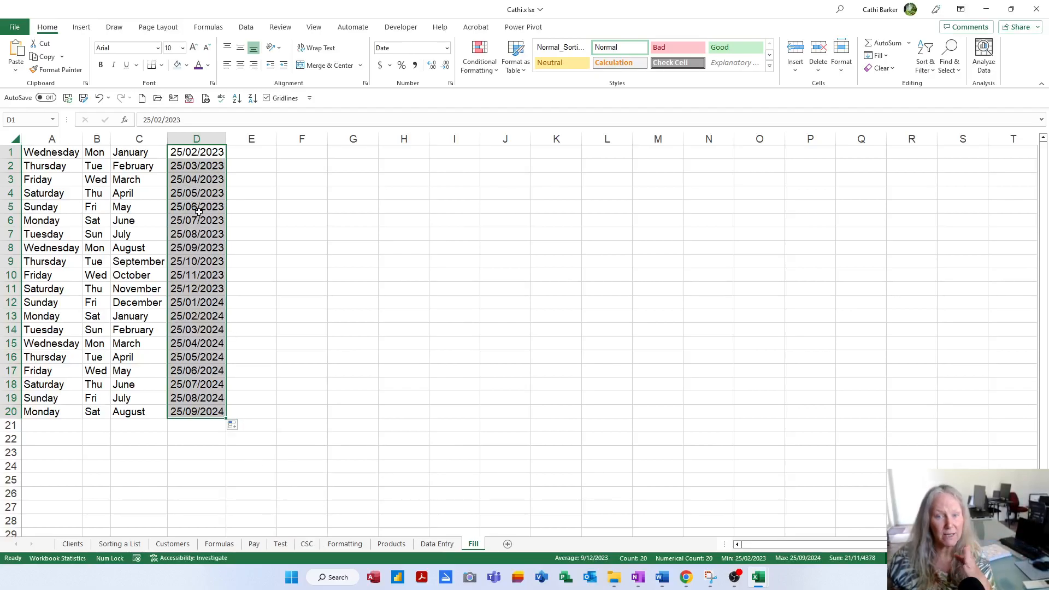
{"action": "left_click", "coordinate": [237, 427]}
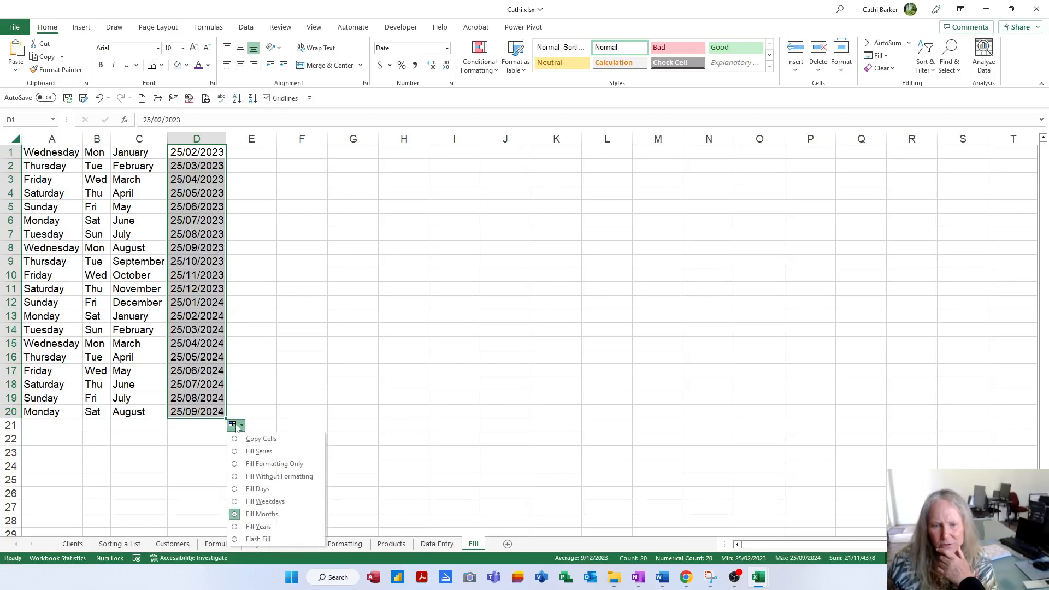
{"action": "left_click", "coordinate": [270, 528]}
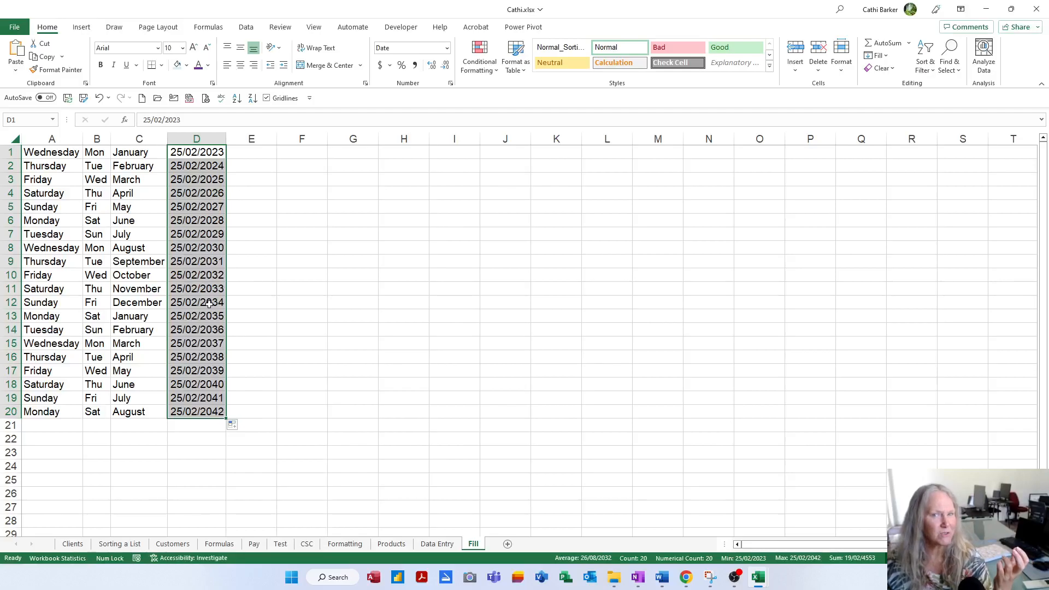
Step: Set the AutoFill option for the dates in D1:D20 back to Fill Days
{"action": "left_click", "coordinate": [235, 426]}
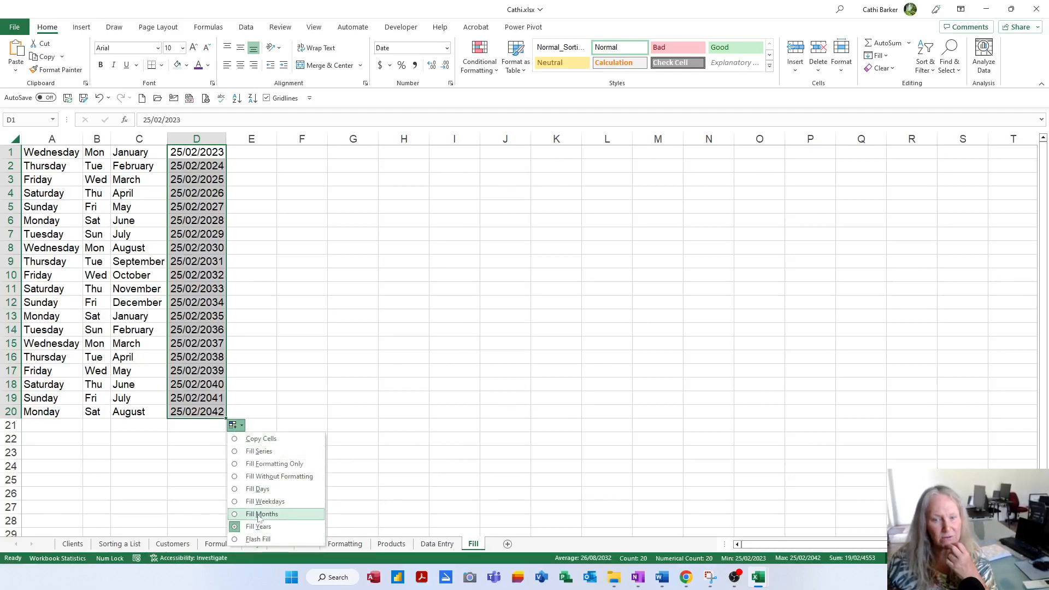
{"action": "left_click", "coordinate": [263, 490]}
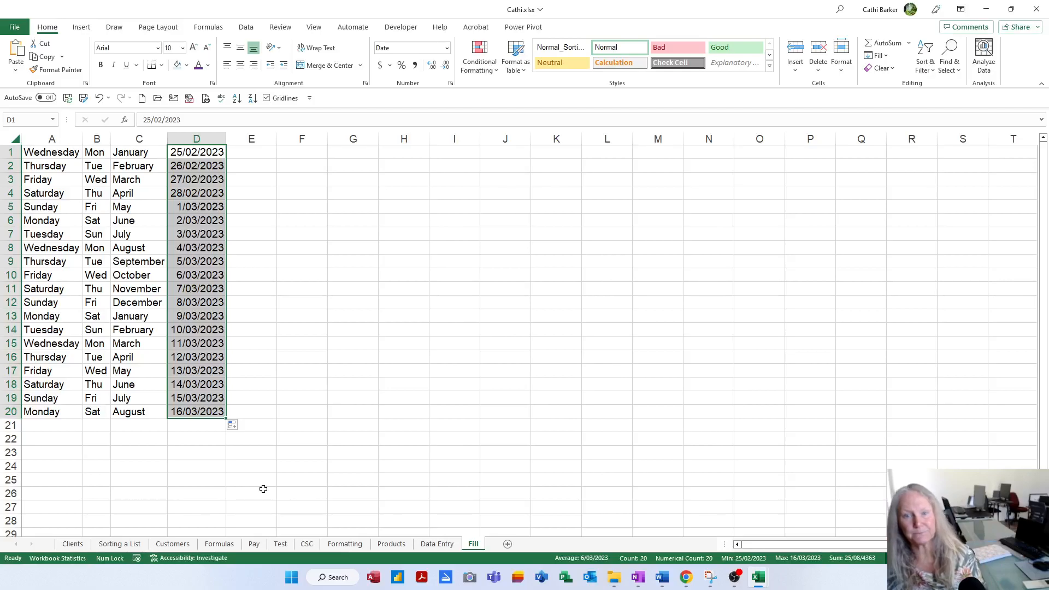
Step: Enter the date 25/2/24 in cell E1 and extend the daily series down to E20
{"action": "left_click", "coordinate": [249, 153]}
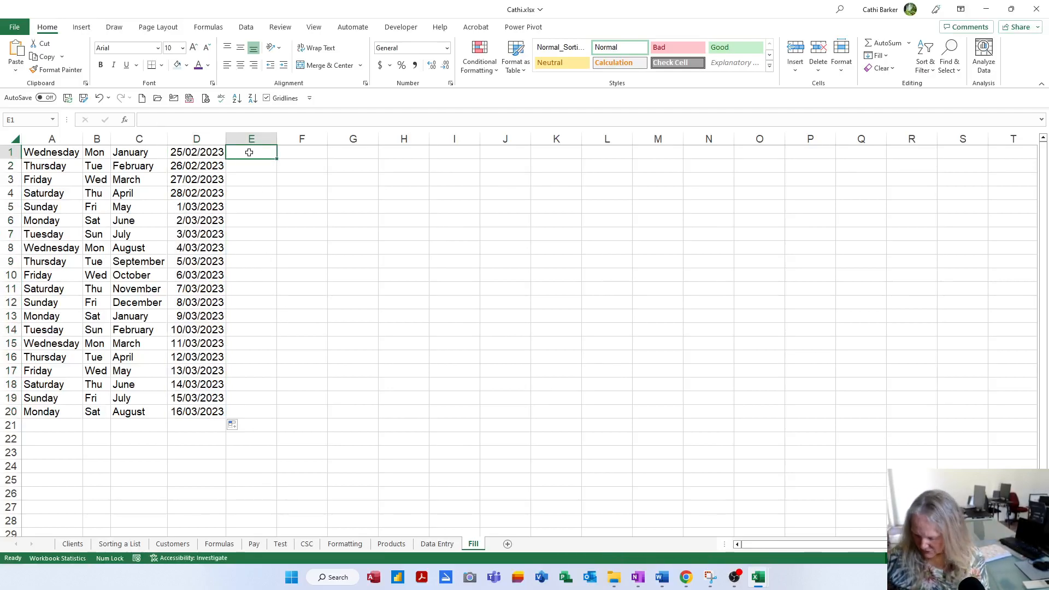
{"action": "type", "text": "25/2/2"}
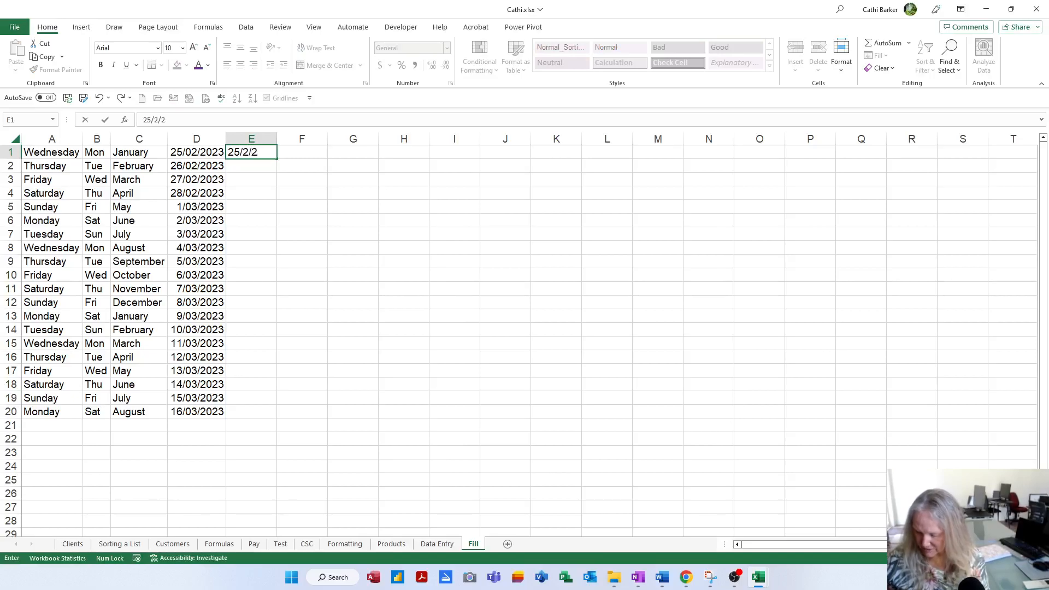
{"action": "type", "text": "4"}
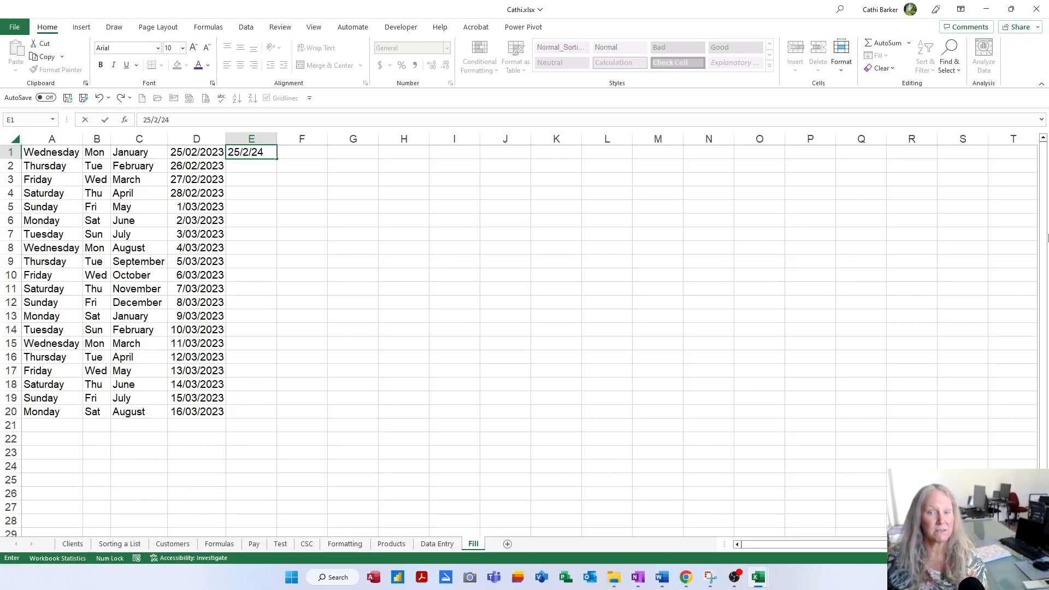
{"action": "key", "text": "Return"}
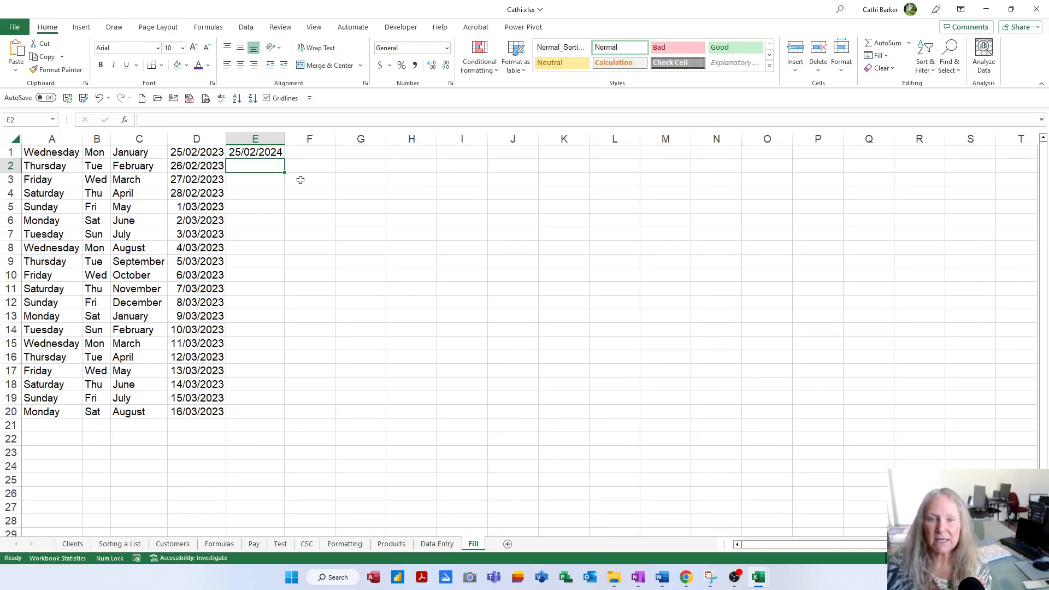
{"action": "left_click", "coordinate": [273, 154]}
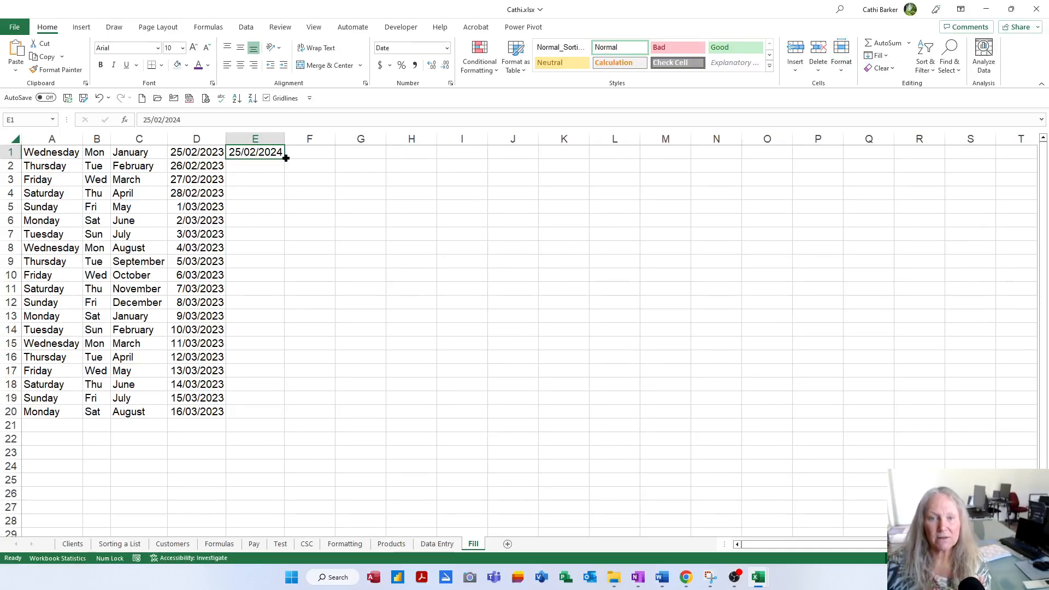
{"action": "double_click", "coordinate": [286, 158]}
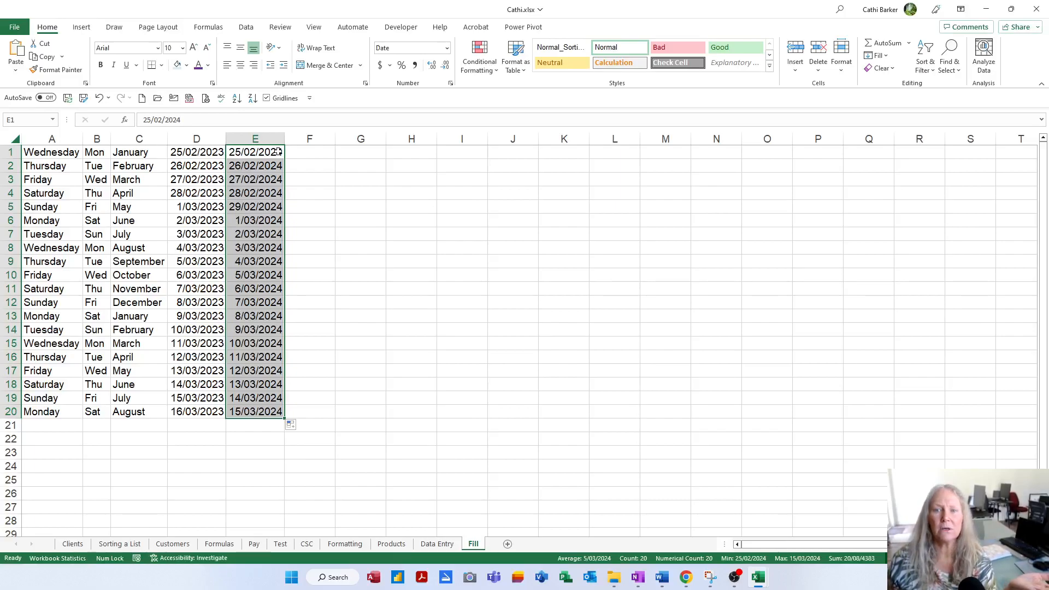
Step: Format the dates in E1:E20 and in all of column D as Long Date
{"action": "left_click", "coordinate": [447, 48]}
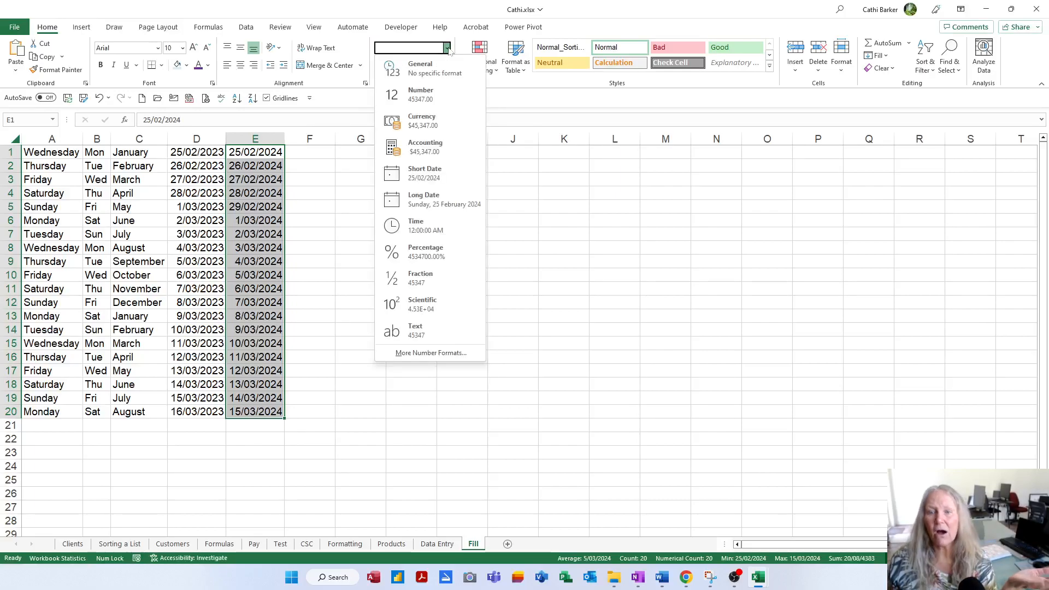
{"action": "left_click", "coordinate": [436, 211]}
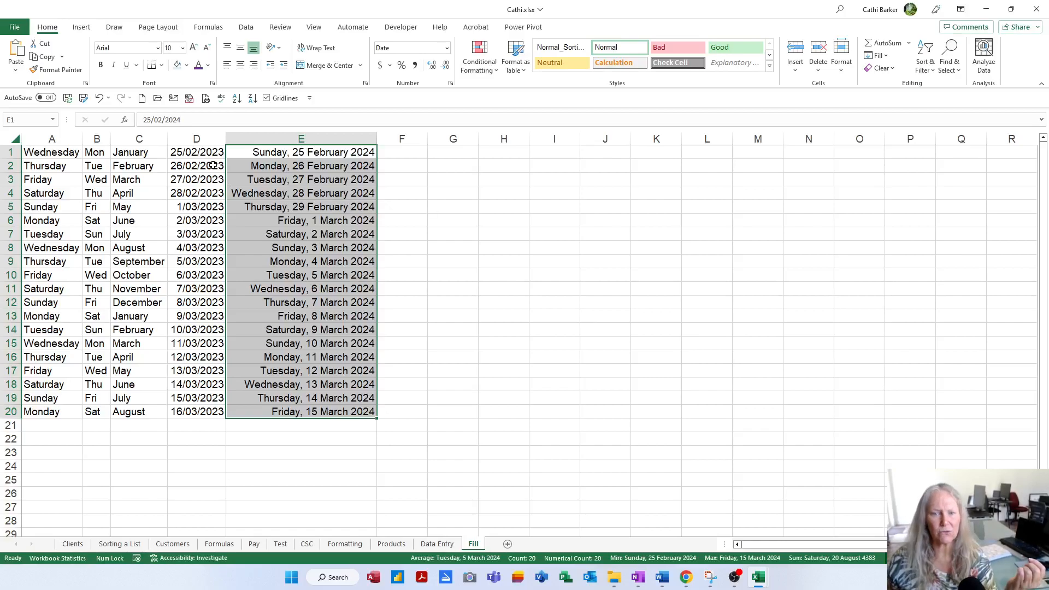
{"action": "left_click", "coordinate": [204, 137]}
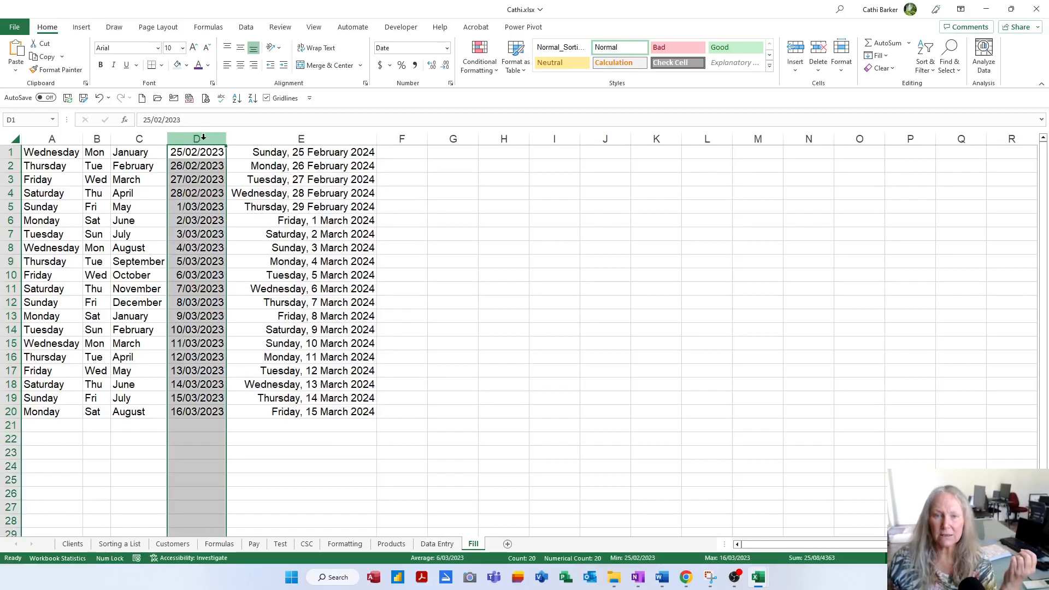
{"action": "left_click", "coordinate": [448, 48]}
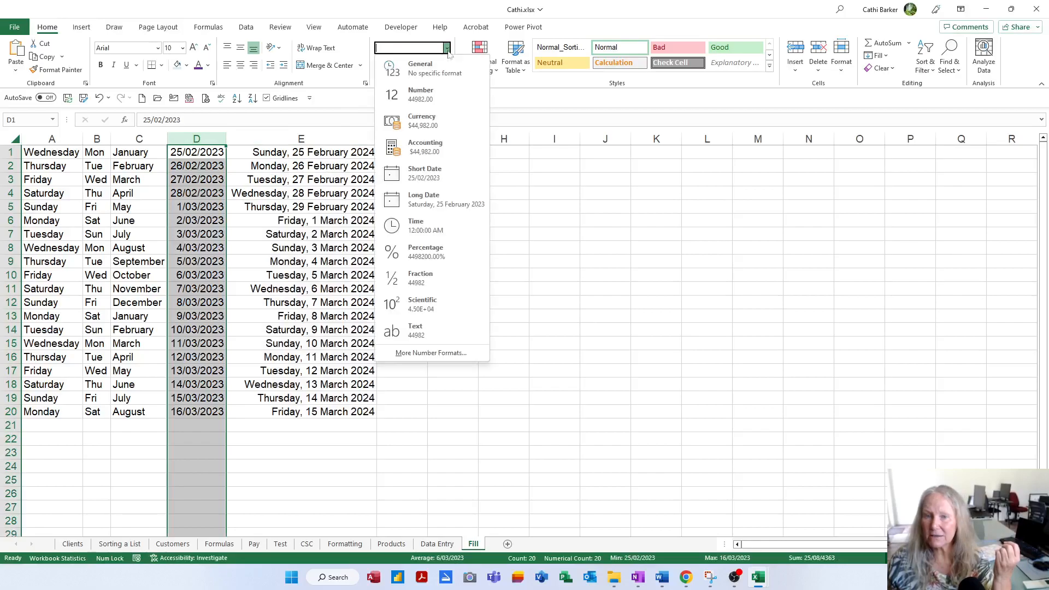
{"action": "left_click", "coordinate": [440, 202]}
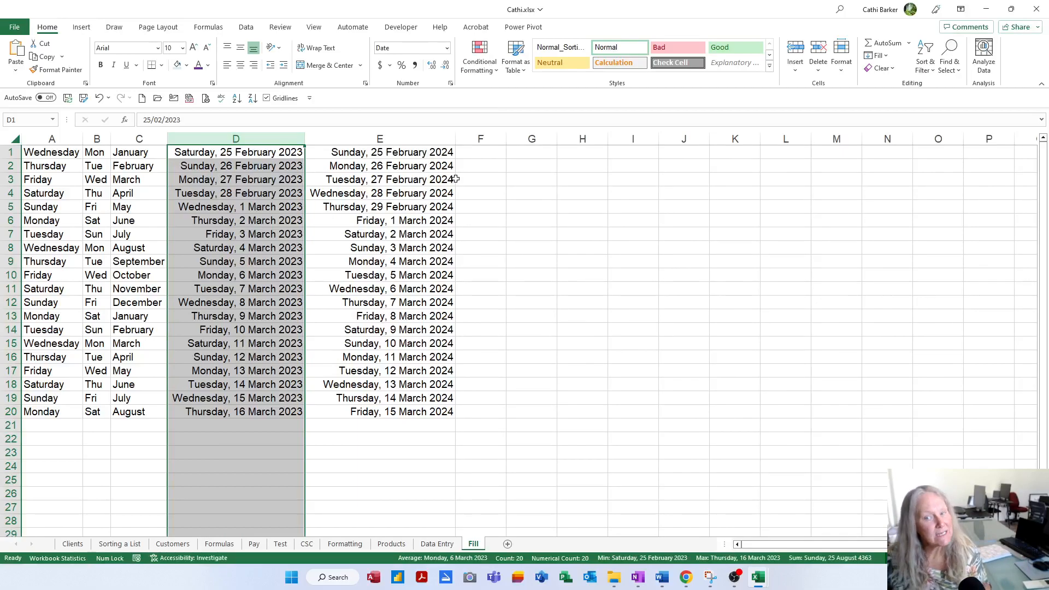
Step: Enter the date 3/1/23 in cell F1 and fit column F to its contents
{"action": "left_click", "coordinate": [499, 155]}
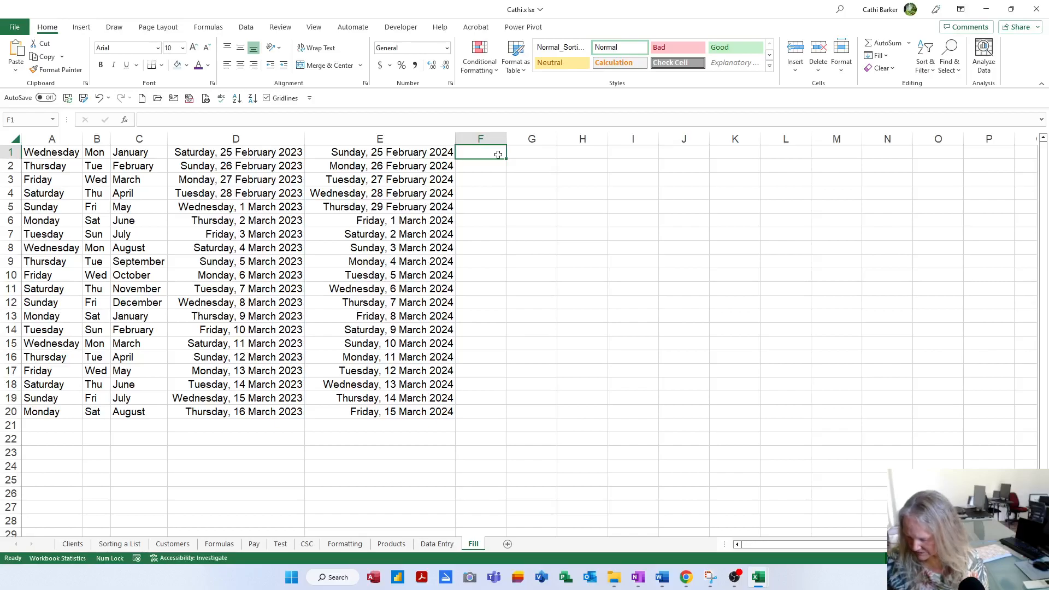
{"action": "type", "text": "3/1/23"}
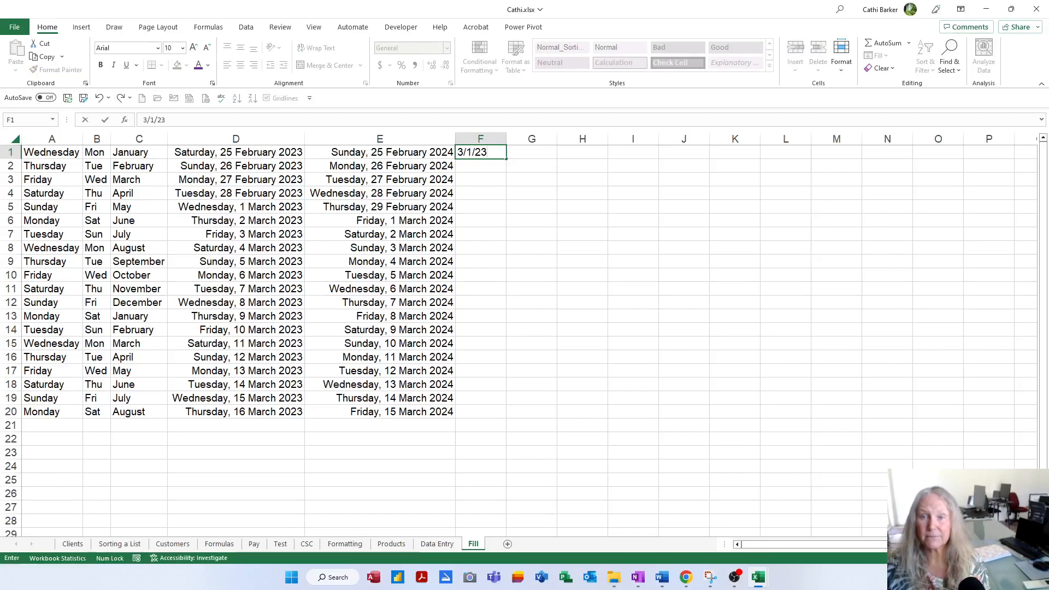
{"action": "key", "text": "Return"}
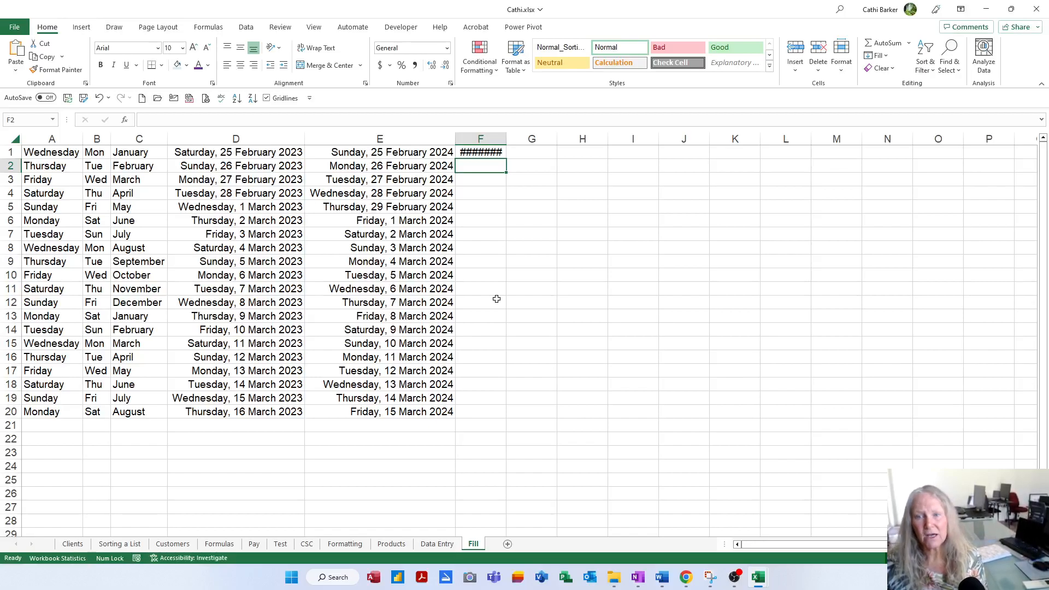
{"action": "scroll", "coordinate": [496, 299], "scroll_direction": "down", "scroll_amount": 1}
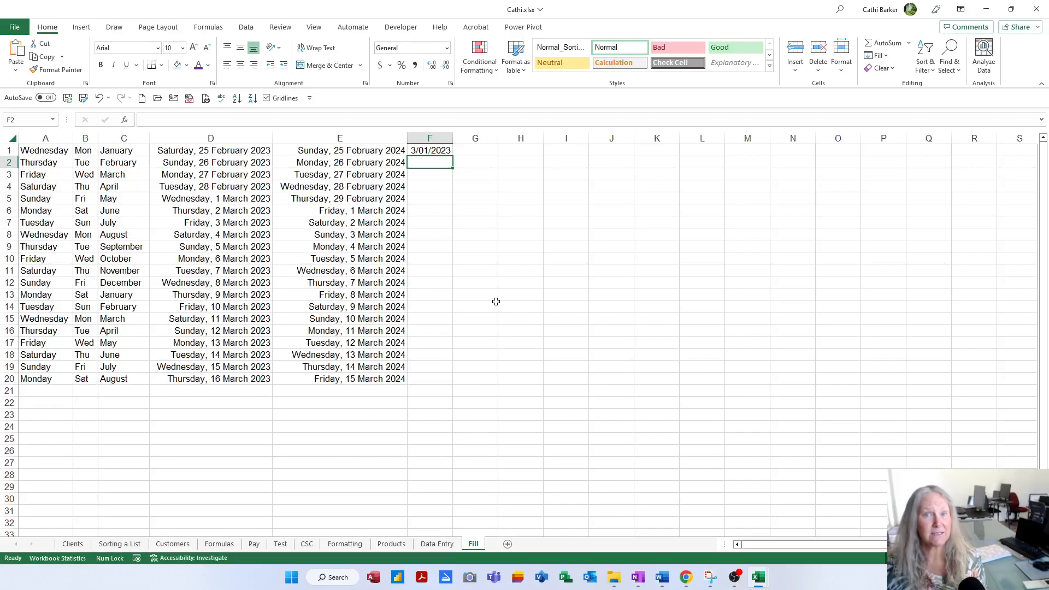
{"action": "scroll", "coordinate": [496, 301], "scroll_direction": "up", "scroll_amount": 1}
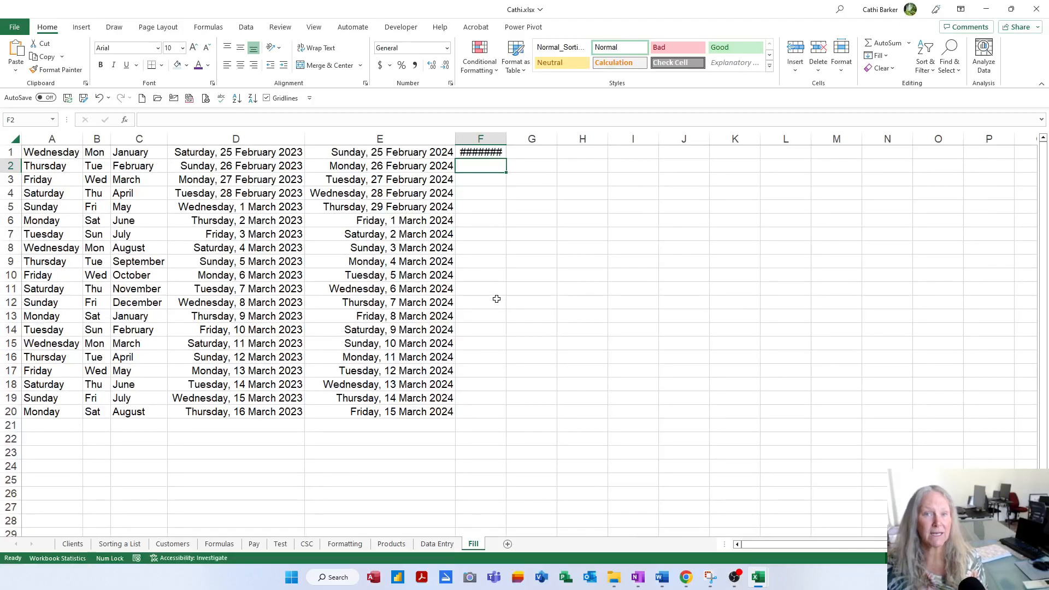
{"action": "double_click", "coordinate": [506, 133]}
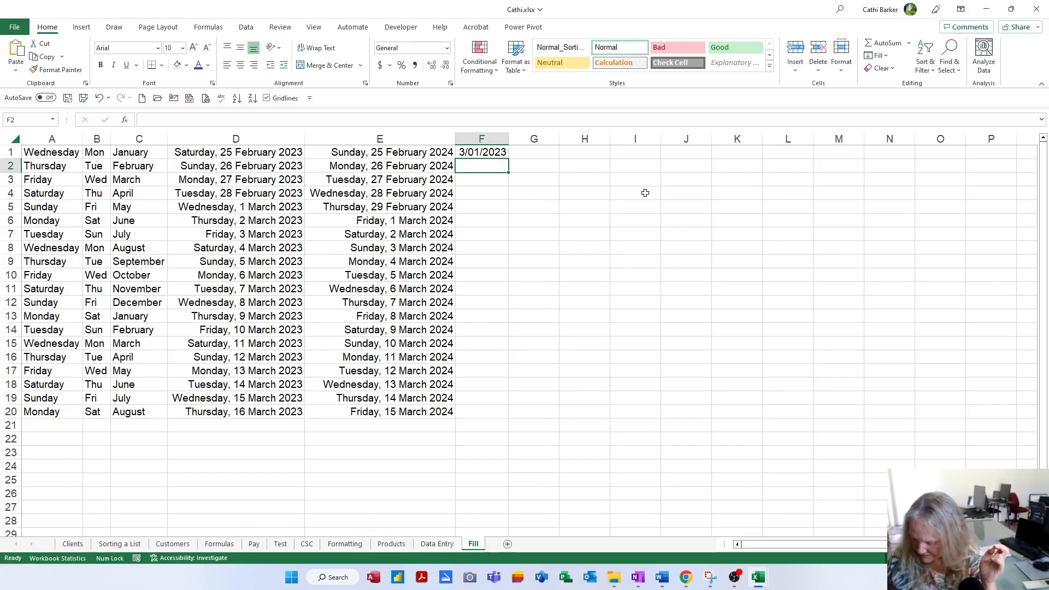
Step: Enter the date 17/1/23 in cell F2
{"action": "type", "text": "17/01/202"}
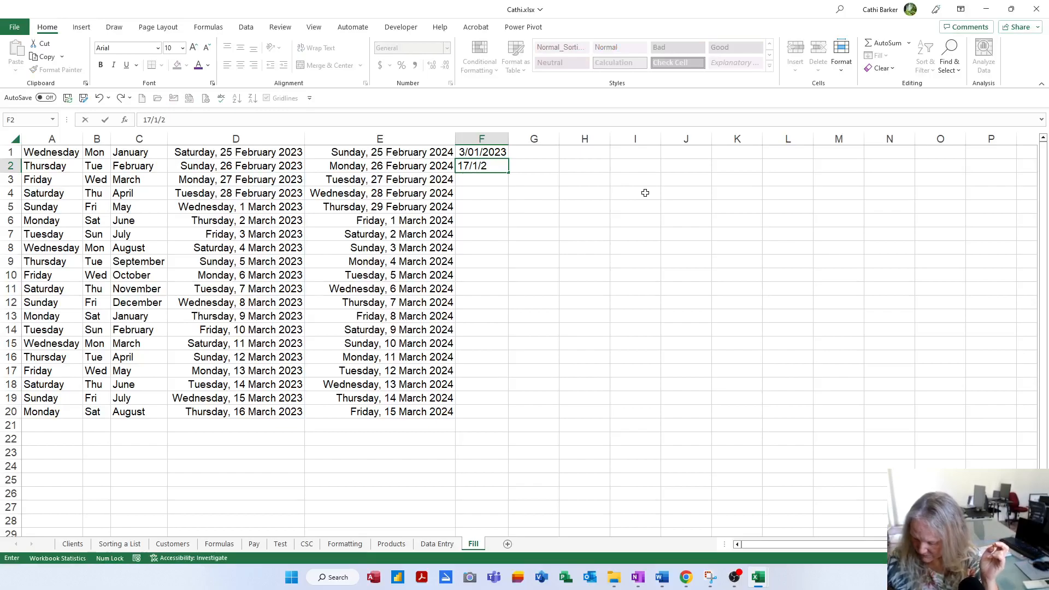
{"action": "type", "text": "3"}
{"action": "key", "text": "Return"}
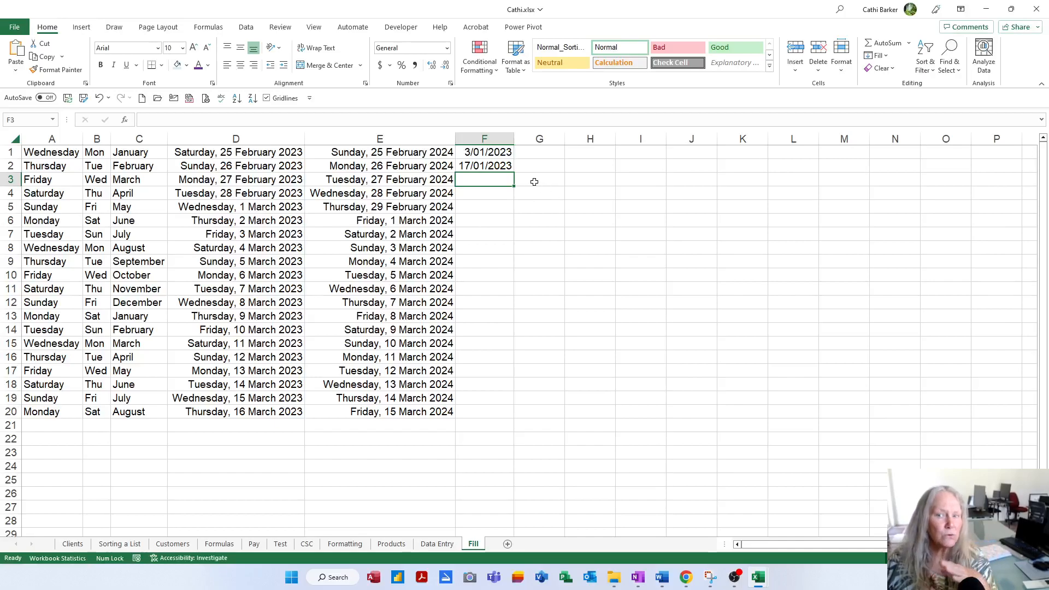
Step: Extend the fortnightly date pattern of F1:F2 down to cell F26
{"action": "left_click", "coordinate": [497, 154]}
{"action": "left_click_drag", "start_coordinate": [497, 153], "coordinate": [498, 163]}
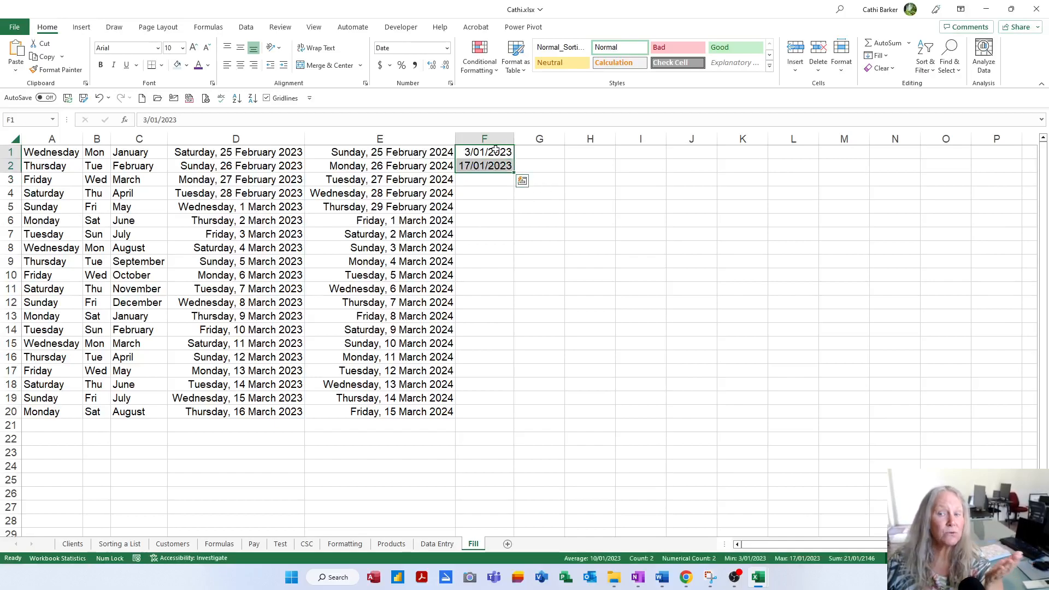
{"action": "left_click", "coordinate": [495, 150]}
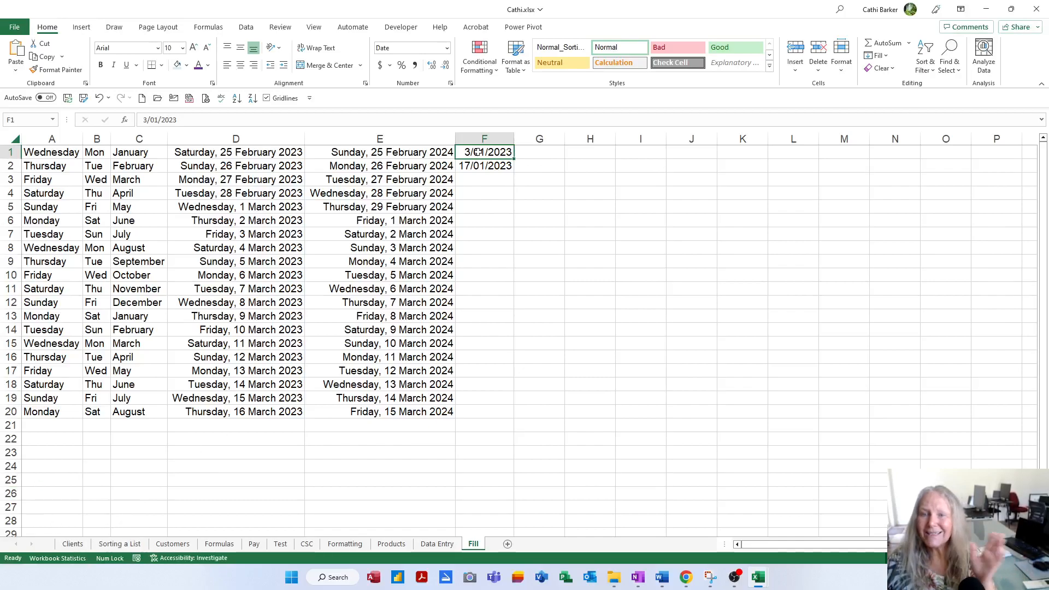
{"action": "left_click_drag", "start_coordinate": [481, 151], "coordinate": [480, 166]}
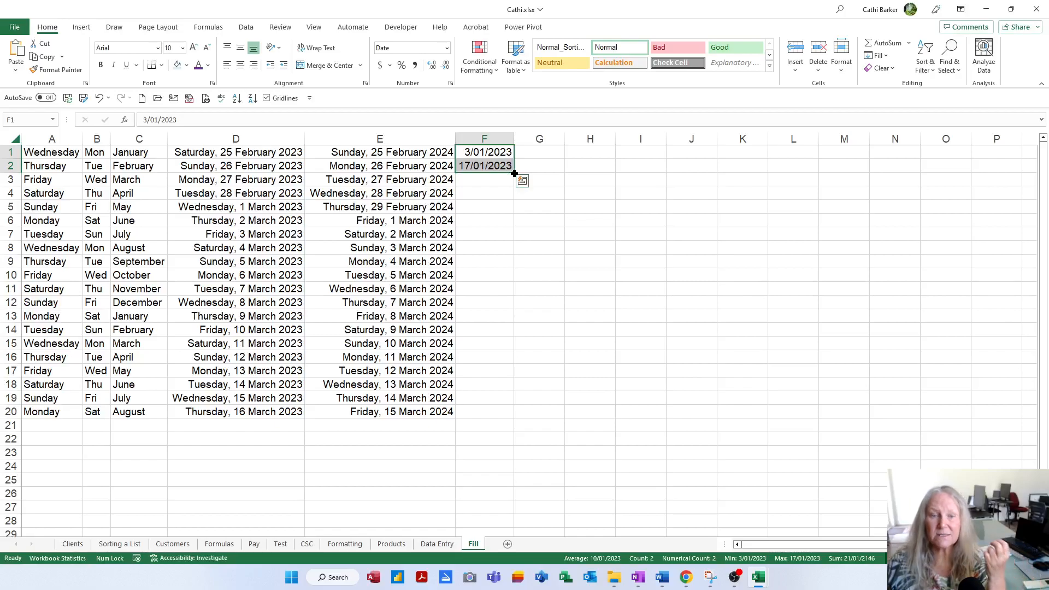
{"action": "left_click_drag", "start_coordinate": [514, 173], "coordinate": [520, 499]}
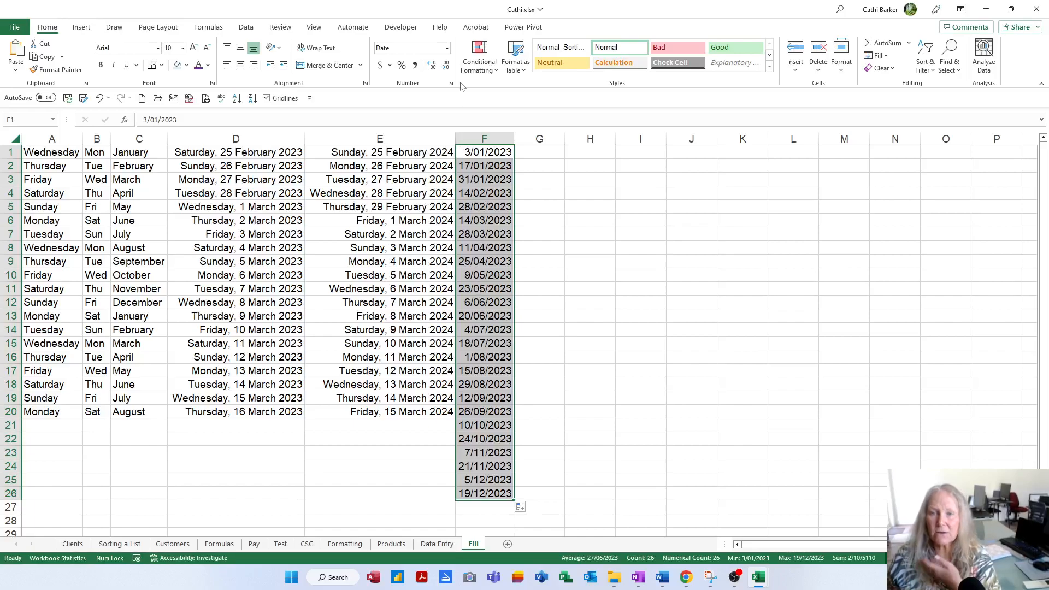
Step: Format the fortnightly dates in F1:F26 as Long Date
{"action": "left_click", "coordinate": [448, 49]}
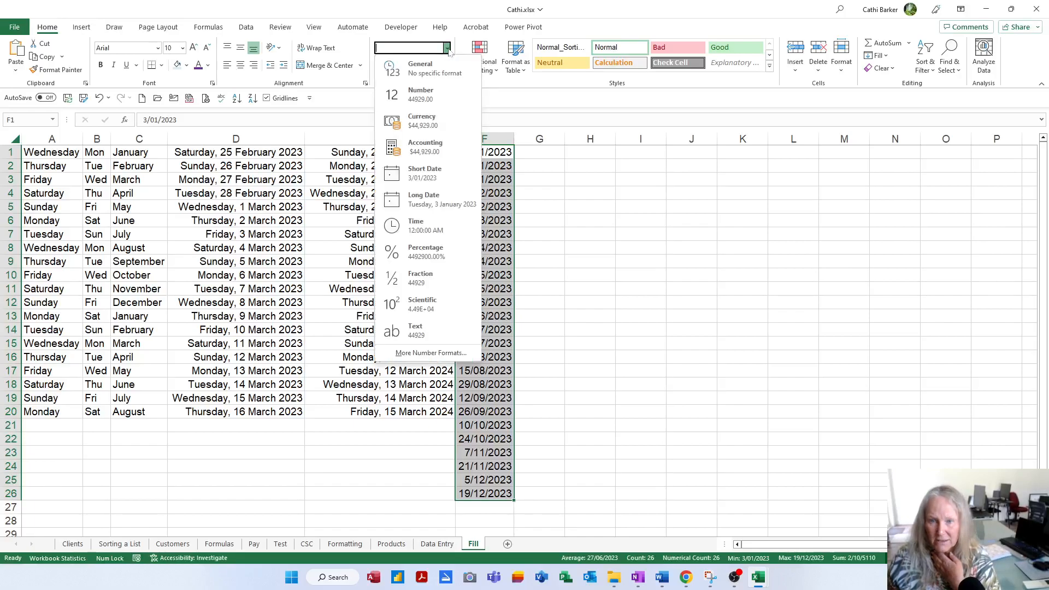
{"action": "left_click", "coordinate": [450, 201]}
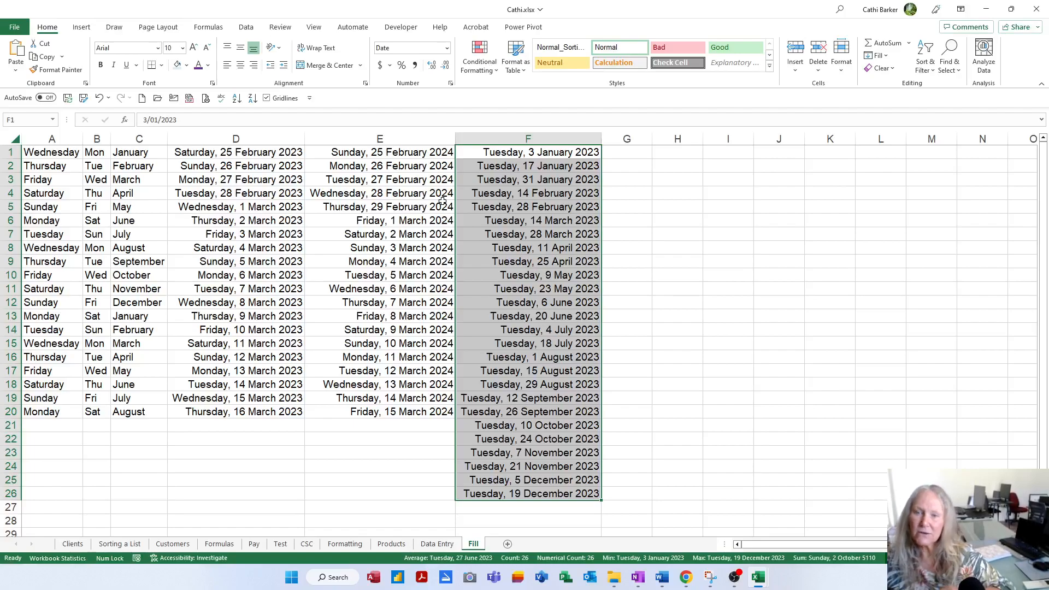
Step: Enter Week 1 in cell G1 and Week 3 in G2, and extend the pattern down to G26
{"action": "left_click", "coordinate": [629, 153]}
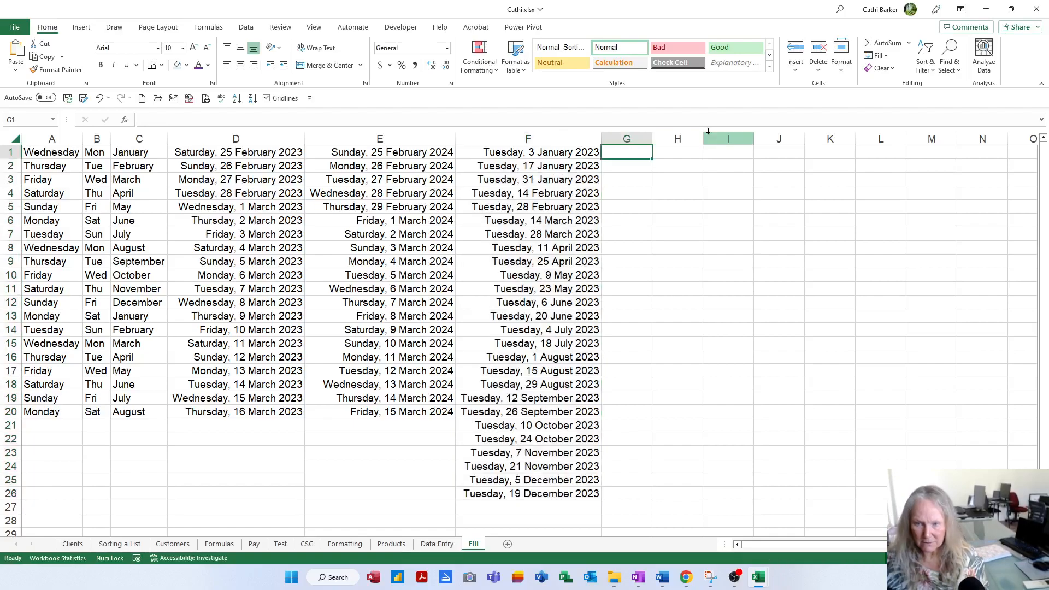
{"action": "type", "text": "Week 1"}
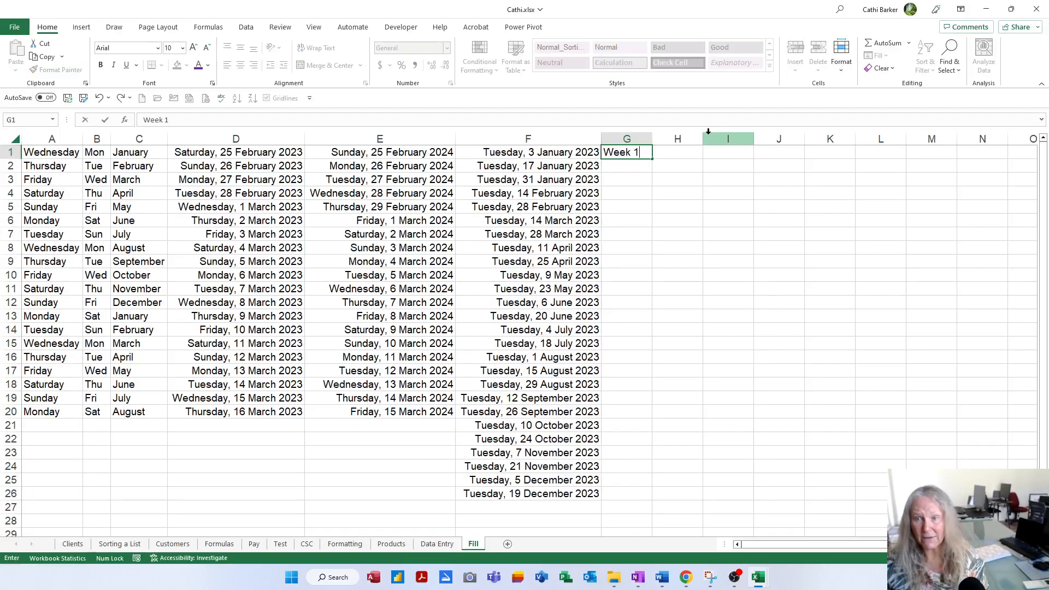
{"action": "key", "text": "Return"}
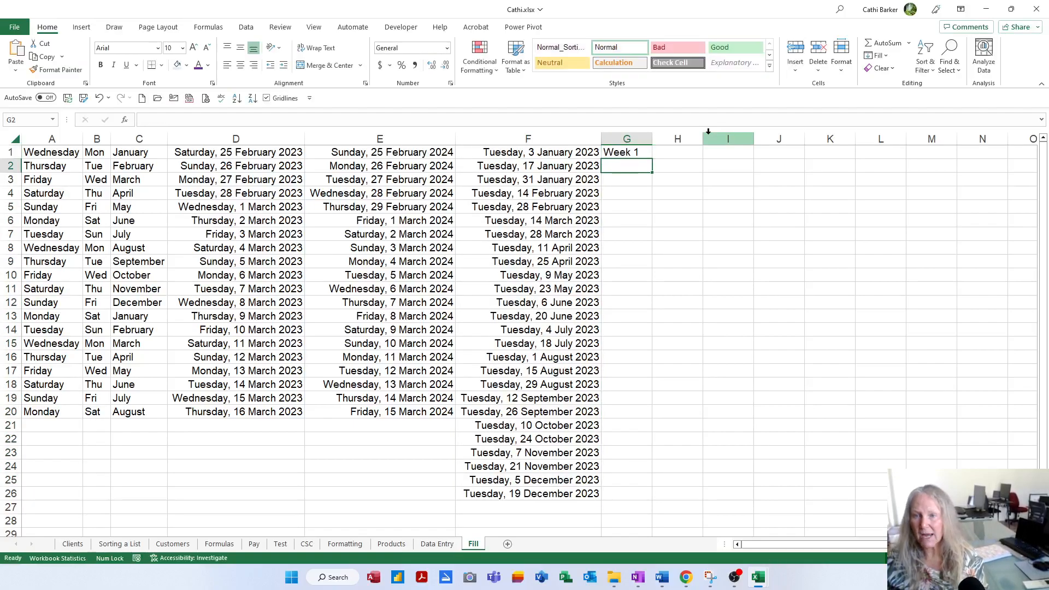
{"action": "type", "text": "Week 3"}
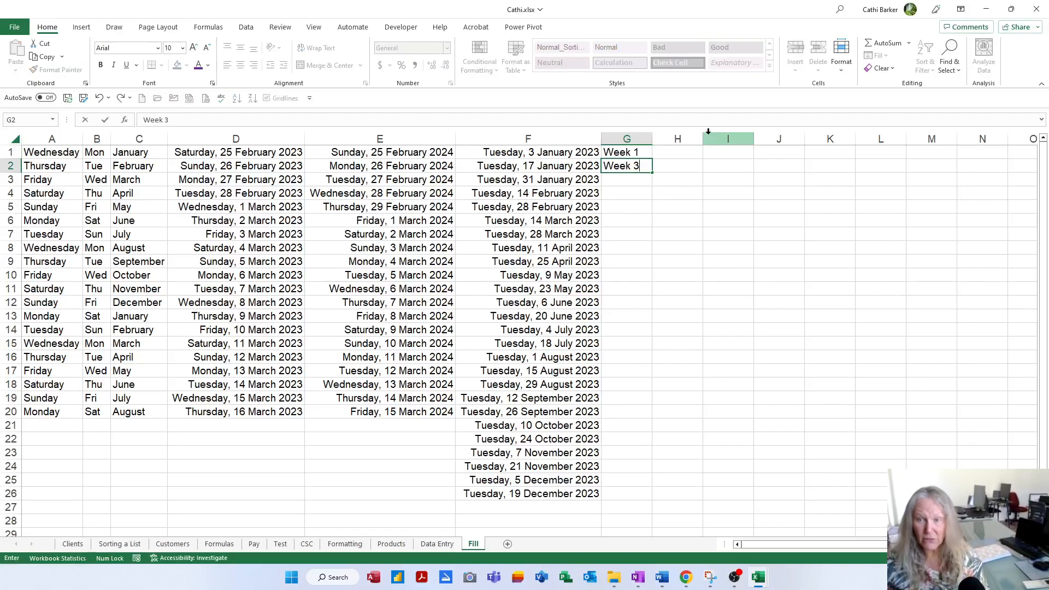
{"action": "key", "text": "Return"}
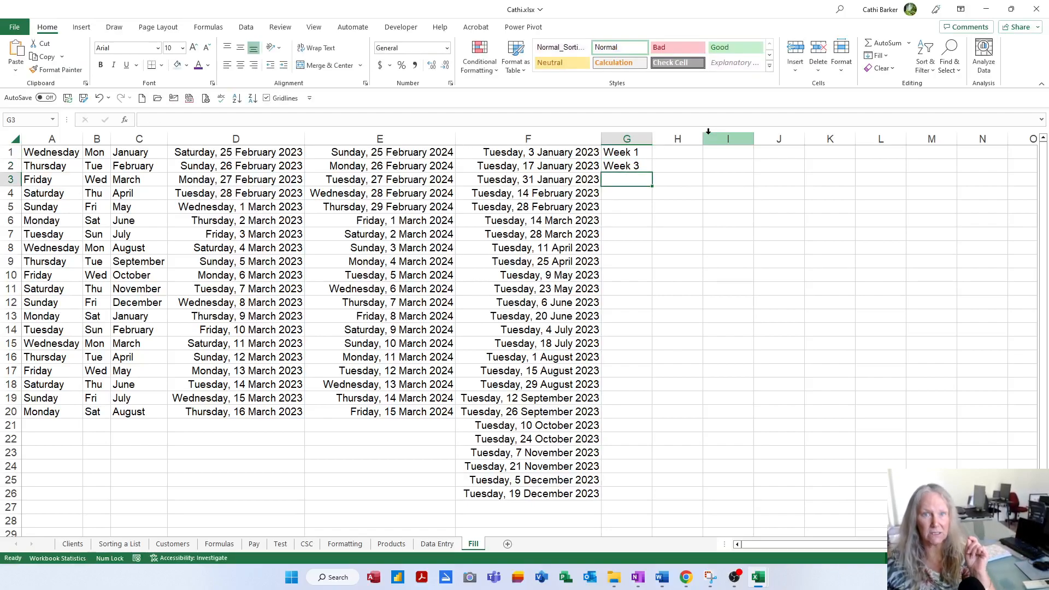
{"action": "left_click_drag", "start_coordinate": [626, 152], "coordinate": [624, 165]}
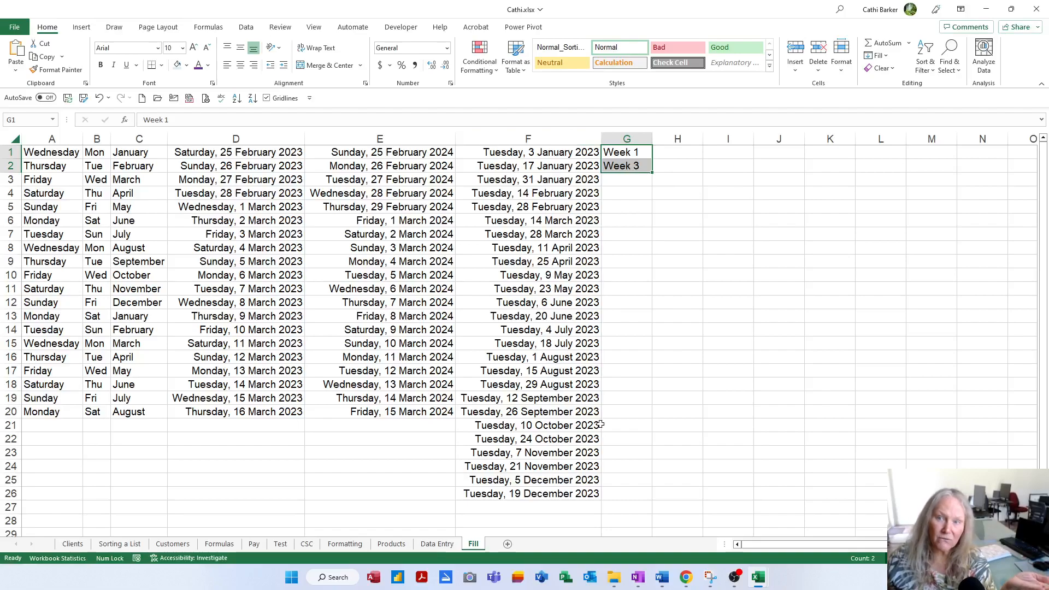
{"action": "double_click", "coordinate": [652, 173]}
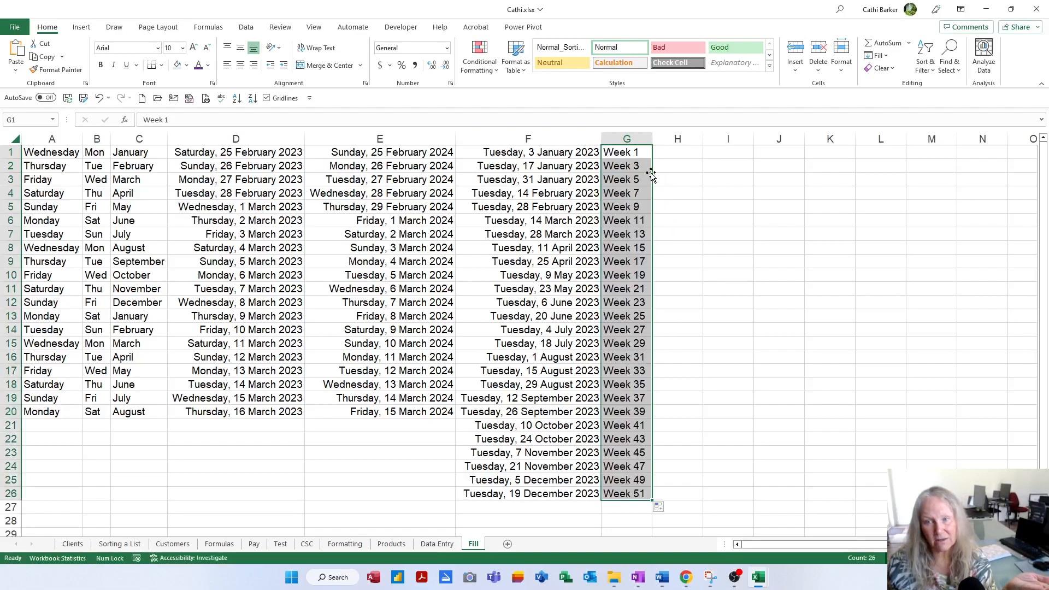
Step: Enter 1 in cell H1 and set its number format to General
{"action": "left_click", "coordinate": [677, 152]}
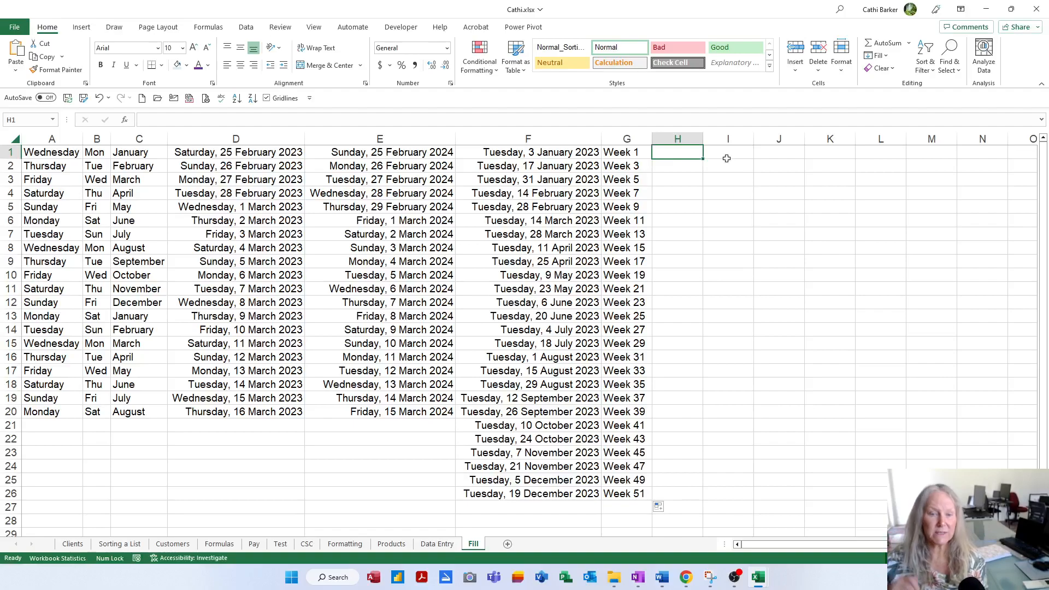
{"action": "type", "text": "1"}
{"action": "key", "text": "Return"}
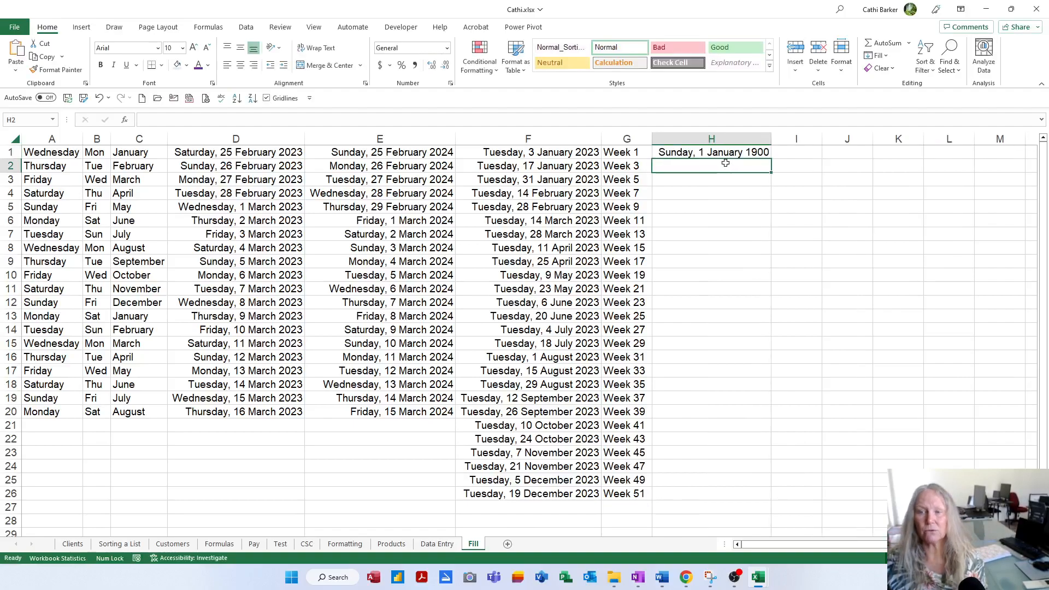
{"action": "left_click", "coordinate": [726, 156]}
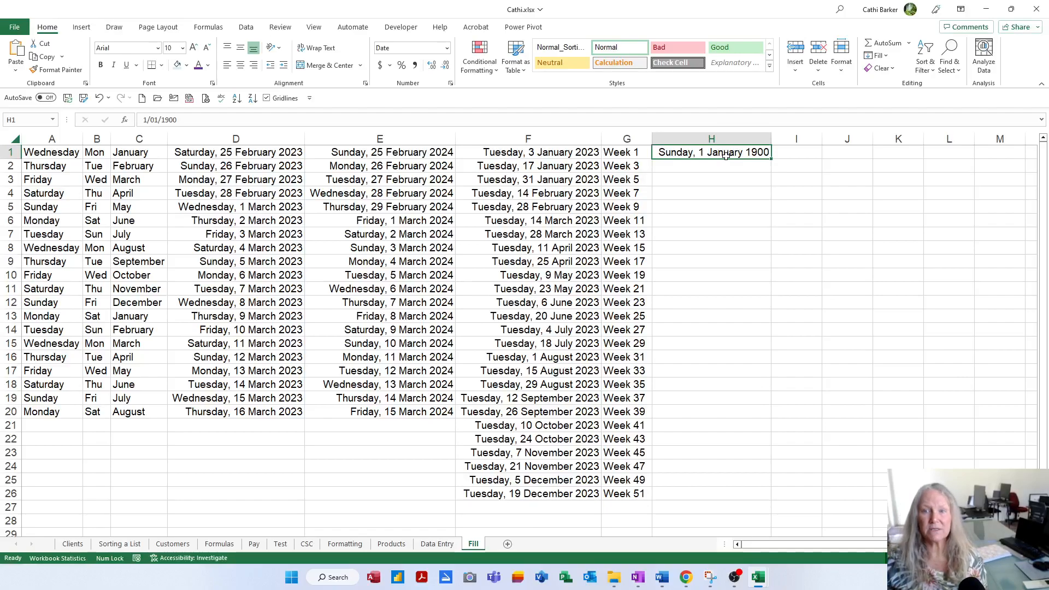
{"action": "left_click", "coordinate": [447, 48]}
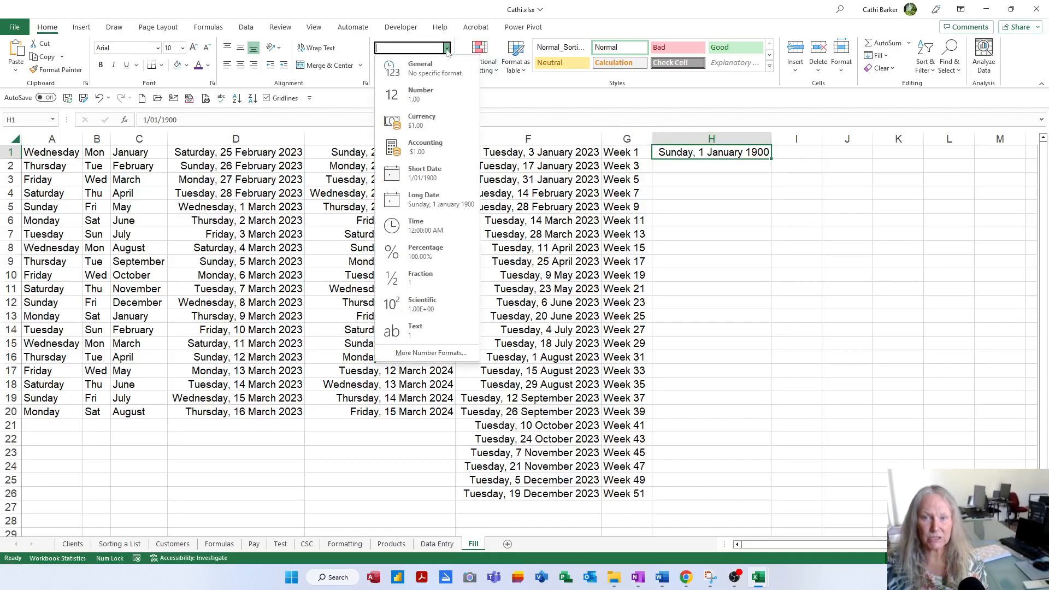
{"action": "left_click", "coordinate": [417, 75]}
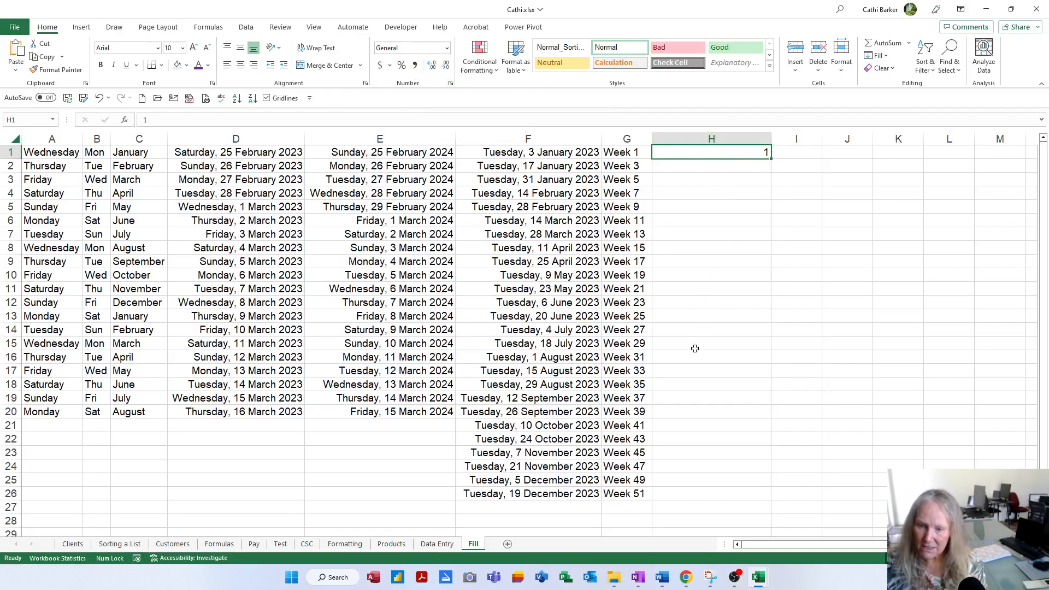
Step: Try filling the single value in H1 down to H26, and remove the filled cells below H1
{"action": "double_click", "coordinate": [771, 158]}
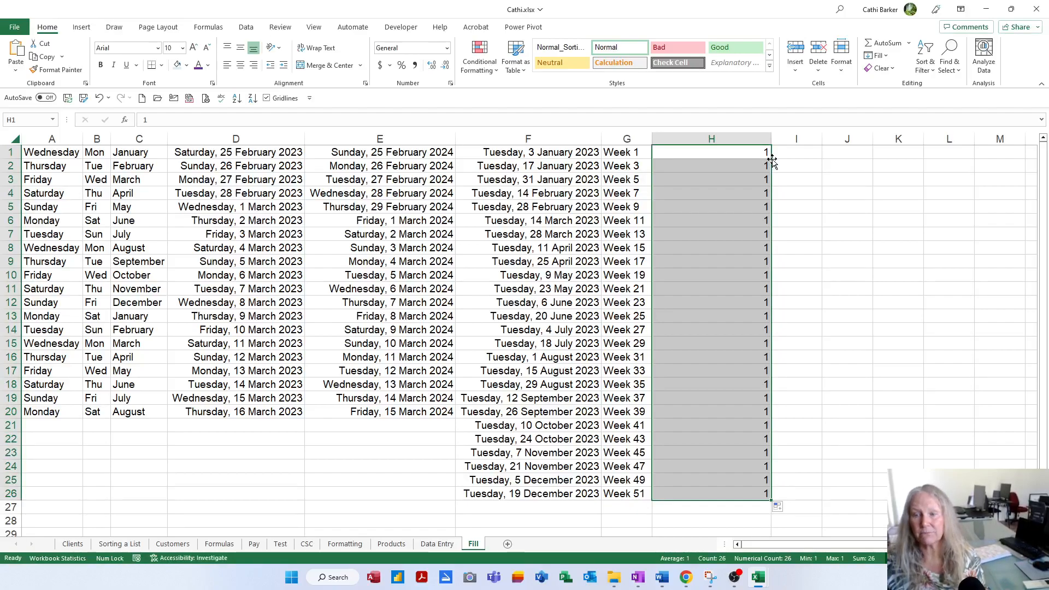
{"action": "left_click_drag", "start_coordinate": [772, 500], "coordinate": [770, 160]}
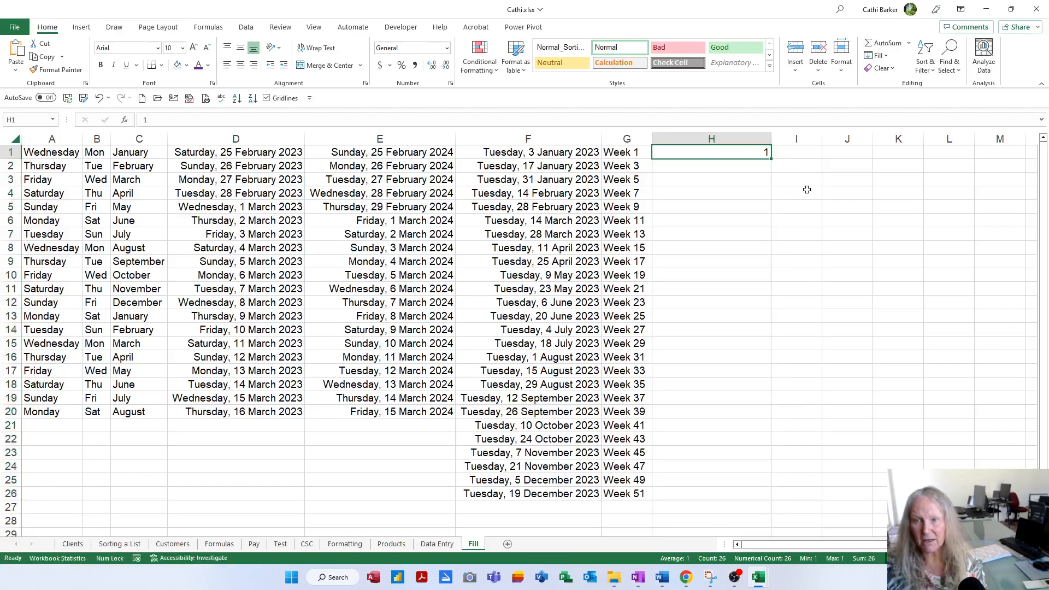
Step: Enter 2 in cell H2 and set its number format to General
{"action": "left_click", "coordinate": [741, 165]}
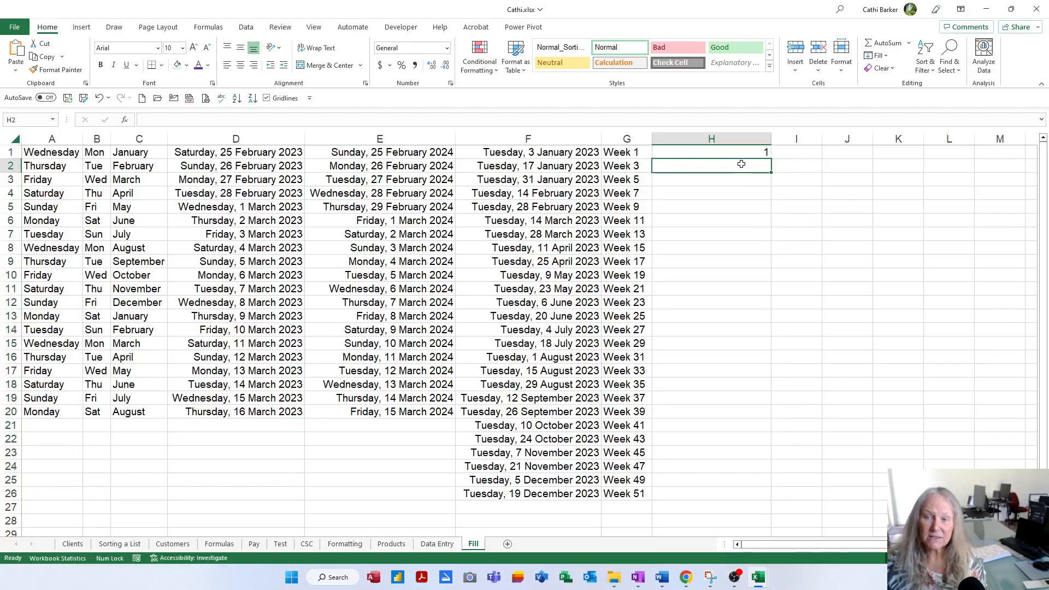
{"action": "type", "text": "2"}
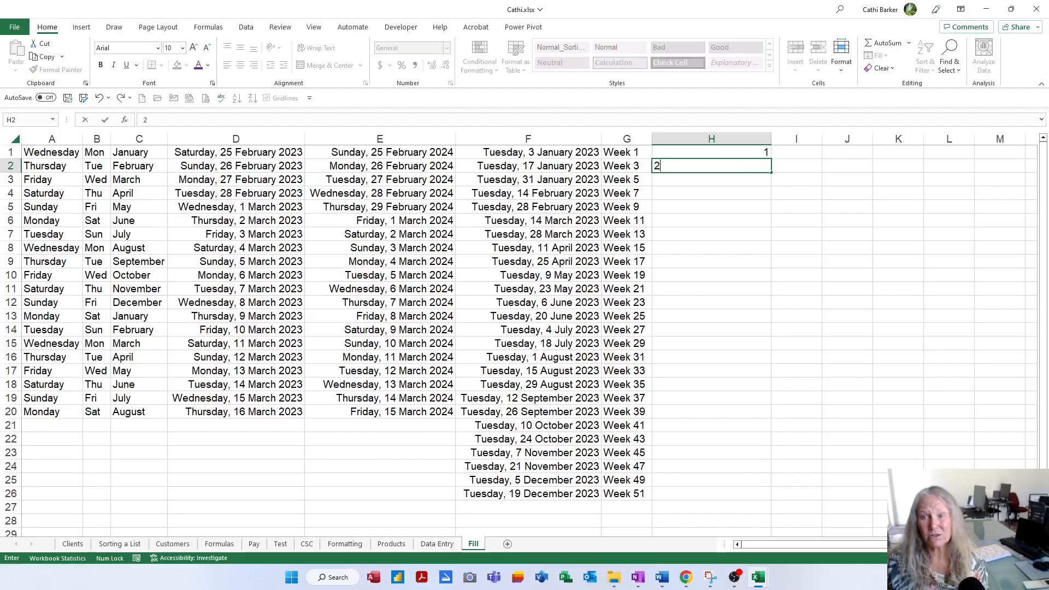
{"action": "key", "text": "Return"}
{"action": "left_click", "coordinate": [750, 164]}
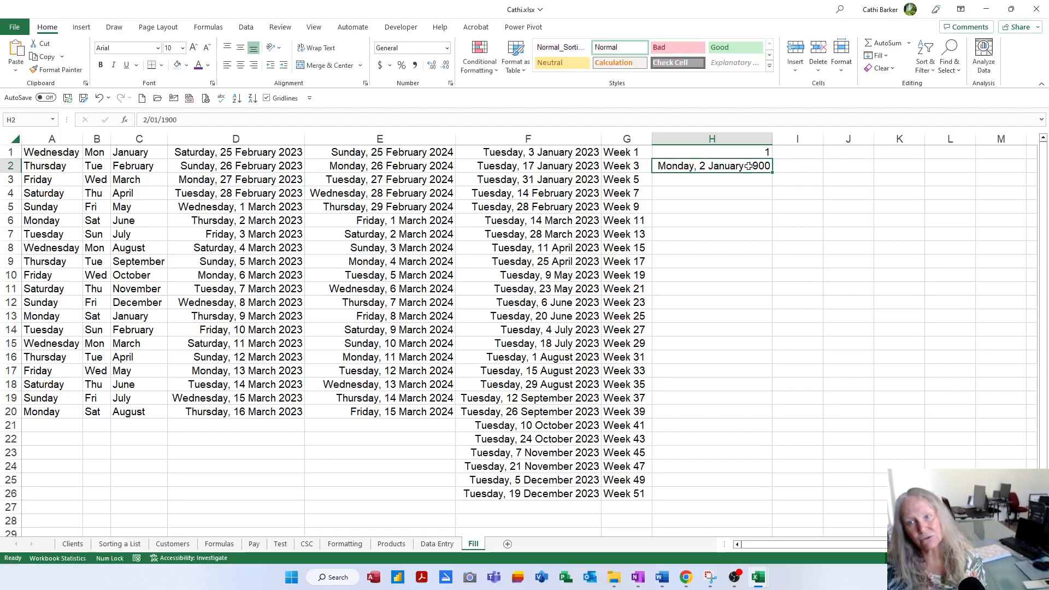
{"action": "left_click", "coordinate": [447, 48]}
{"action": "left_click", "coordinate": [432, 63]}
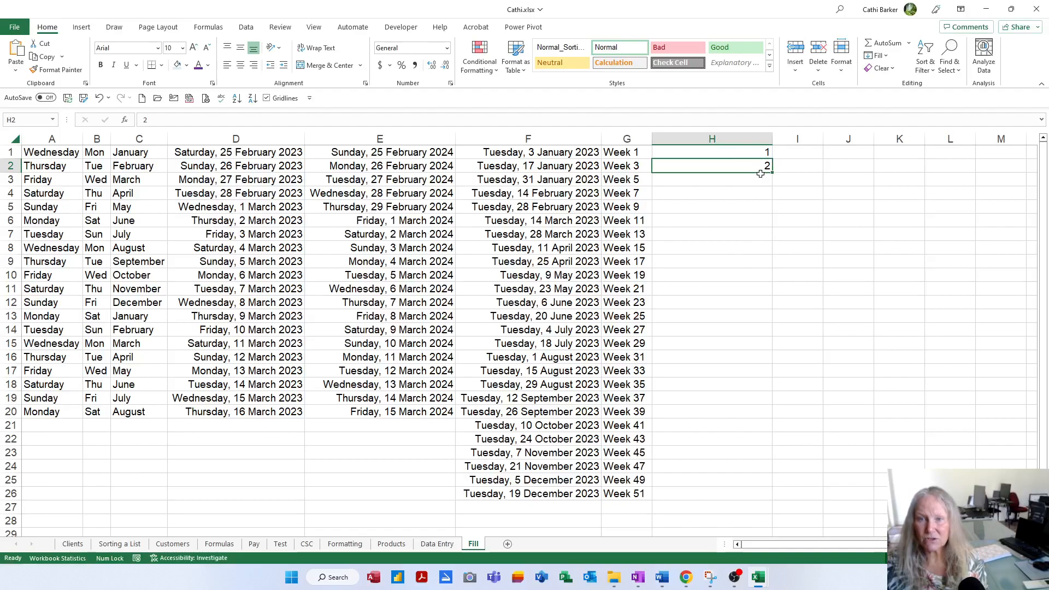
Step: Extend the number series of H1:H2 down to H26 and fit column H to its contents
{"action": "left_click_drag", "start_coordinate": [730, 153], "coordinate": [730, 170]}
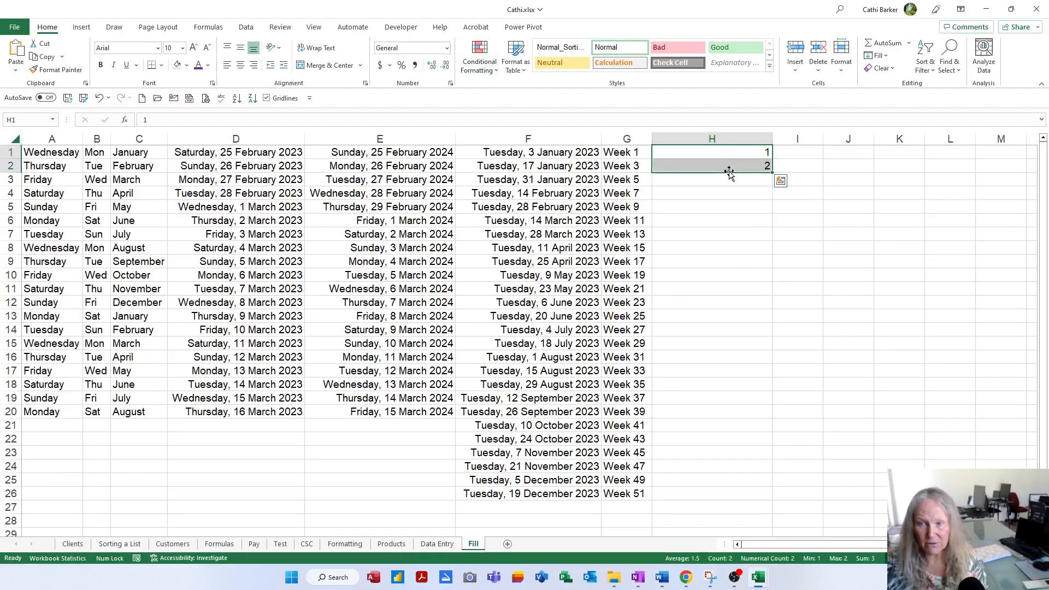
{"action": "double_click", "coordinate": [773, 173]}
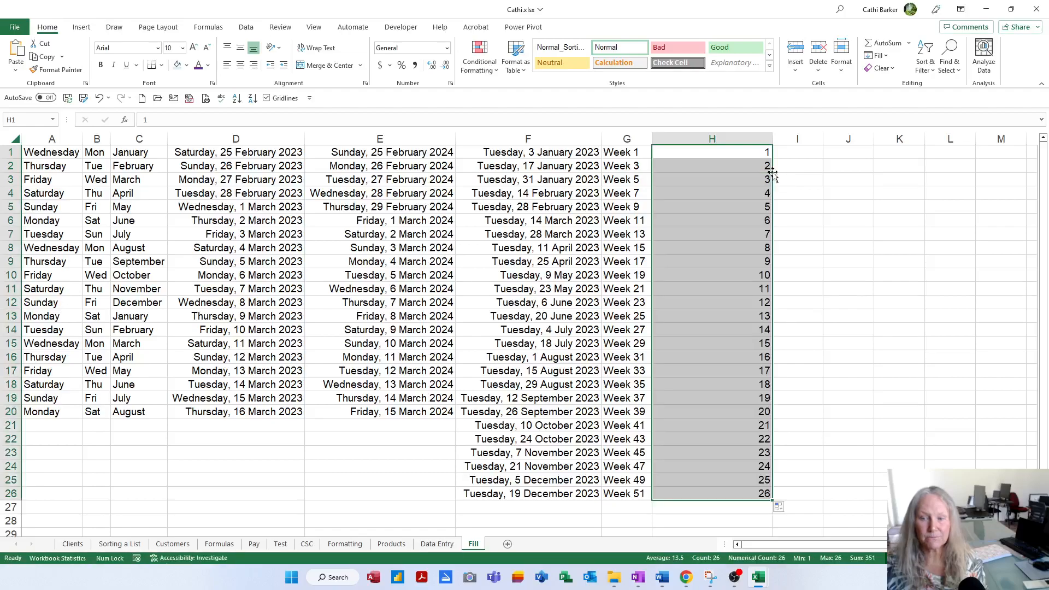
{"action": "double_click", "coordinate": [773, 139]}
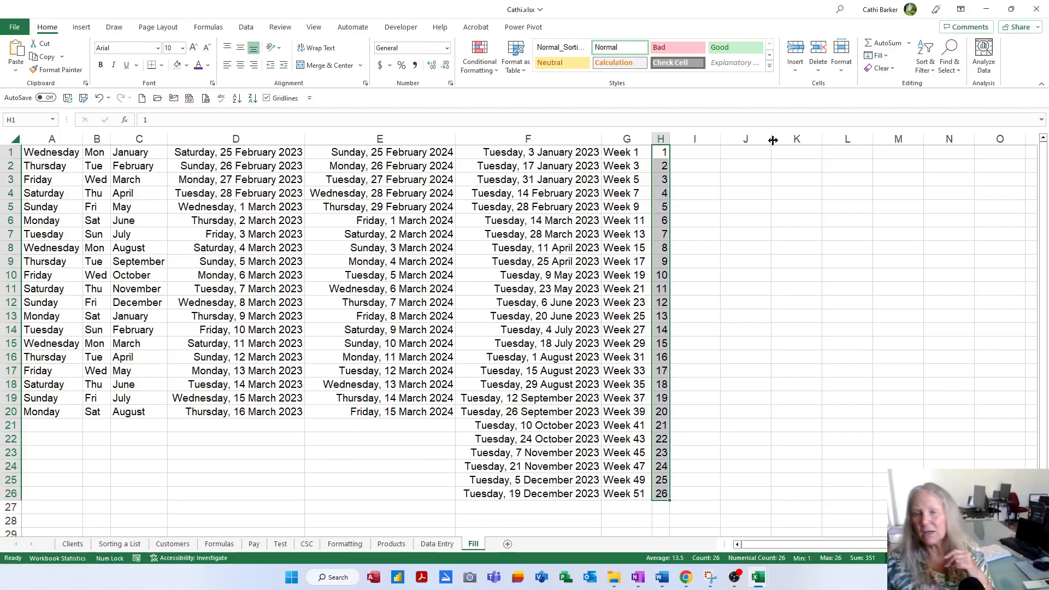
Step: Enter Monday in cell I1
{"action": "left_click", "coordinate": [696, 153]}
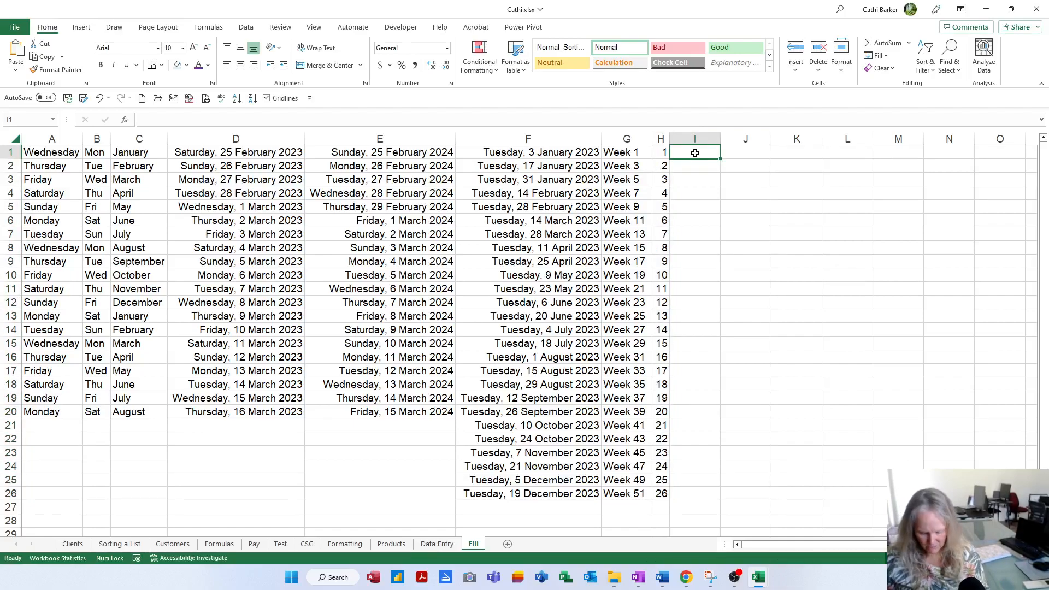
{"action": "type", "text": "Monday"}
{"action": "key", "text": "Return"}
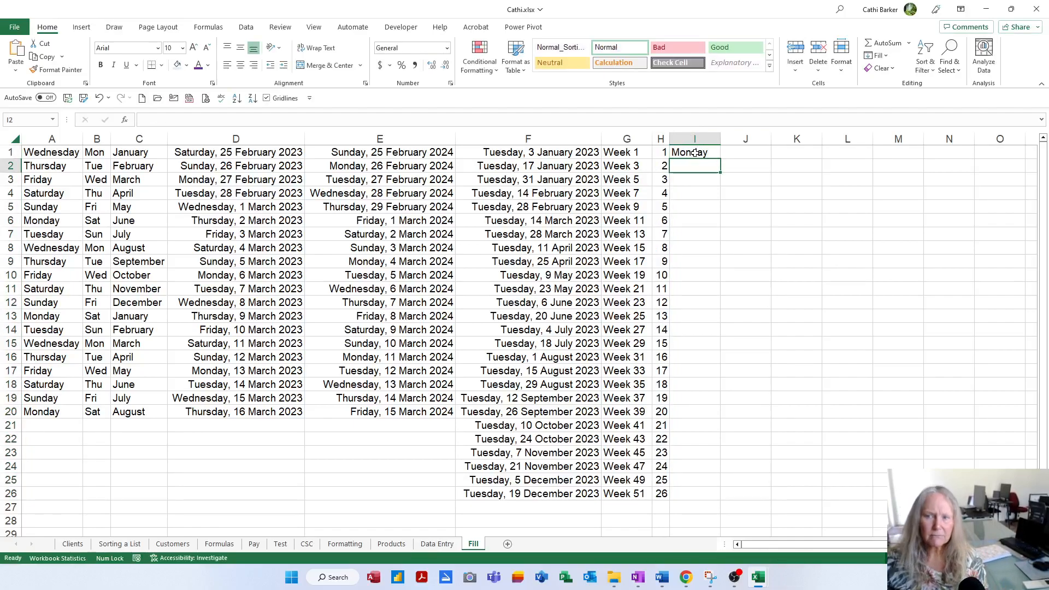
Step: Try filling column I down to I26 from the single Monday in I1, and undo the fill
{"action": "left_click", "coordinate": [699, 152]}
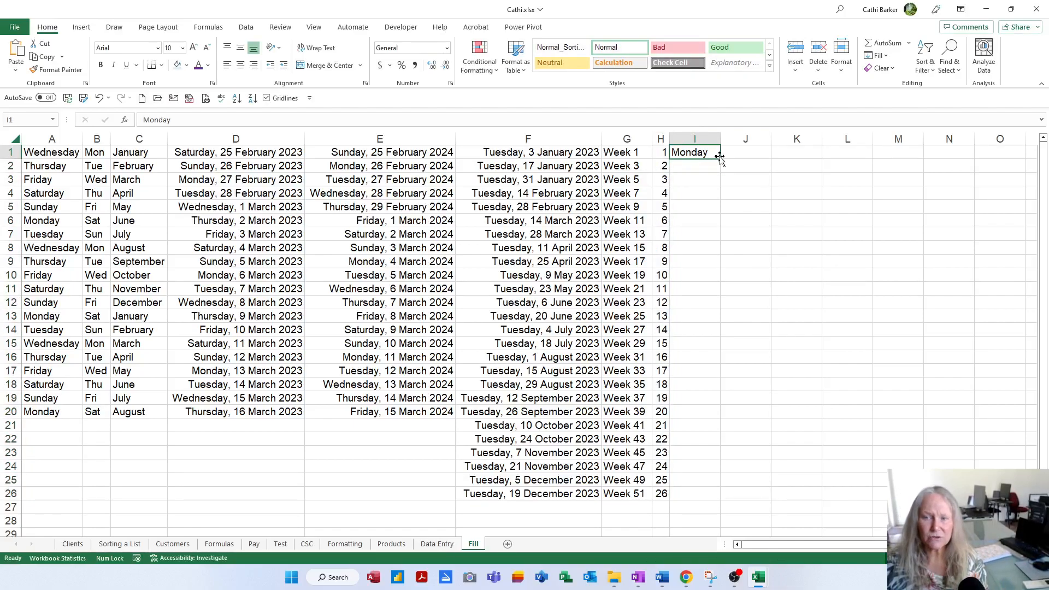
{"action": "double_click", "coordinate": [719, 157]}
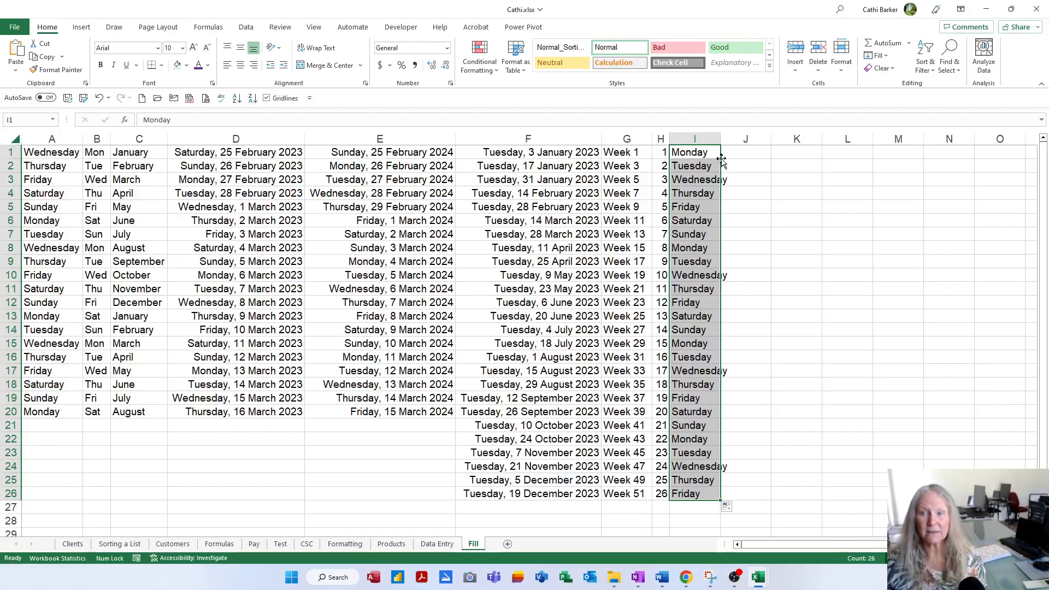
{"action": "left_click", "coordinate": [99, 98]}
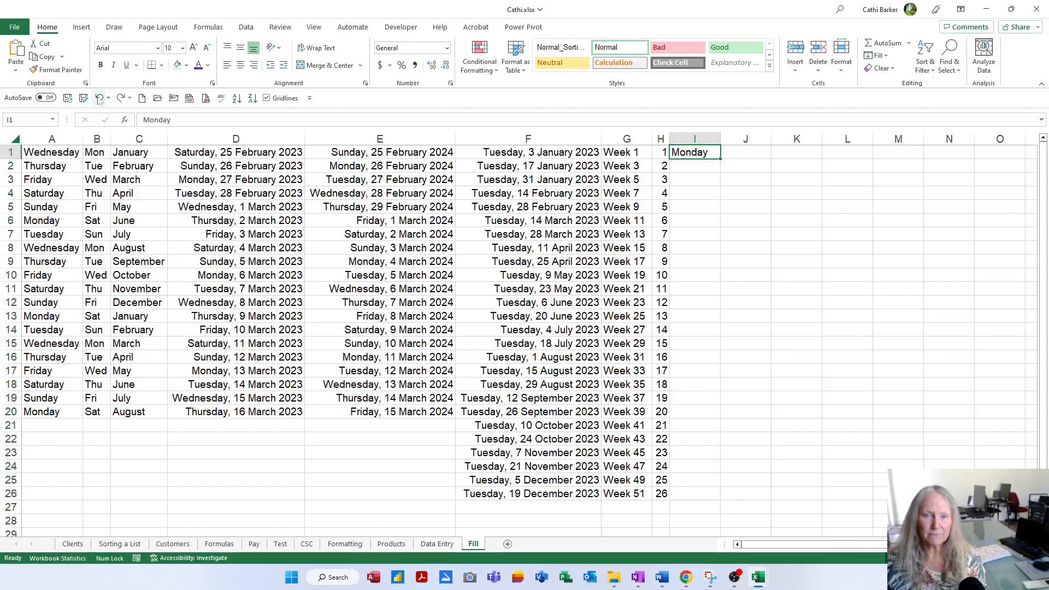
Step: Enter Monday in cell I2 and fill the repeated Monday of I1:I2 down to I26
{"action": "left_click", "coordinate": [684, 165]}
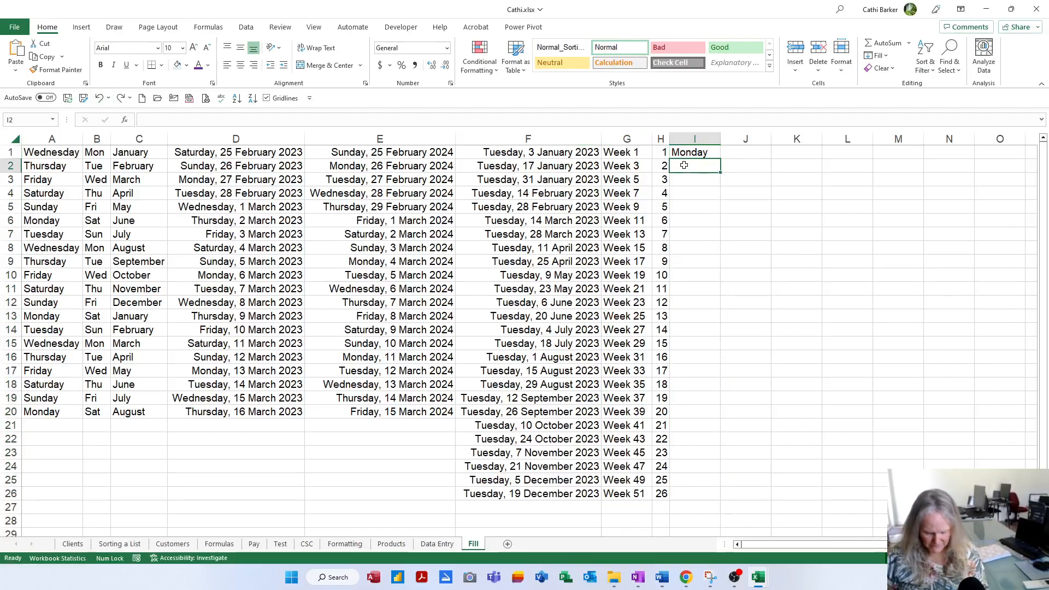
{"action": "type", "text": "Monday"}
{"action": "key", "text": "Return"}
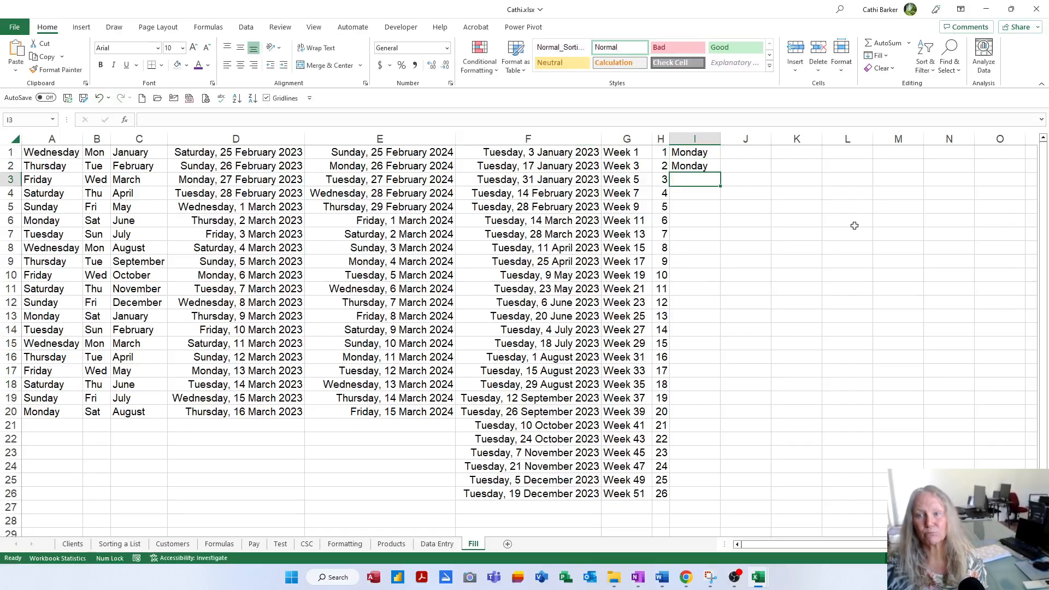
{"action": "left_click_drag", "start_coordinate": [687, 148], "coordinate": [687, 167]}
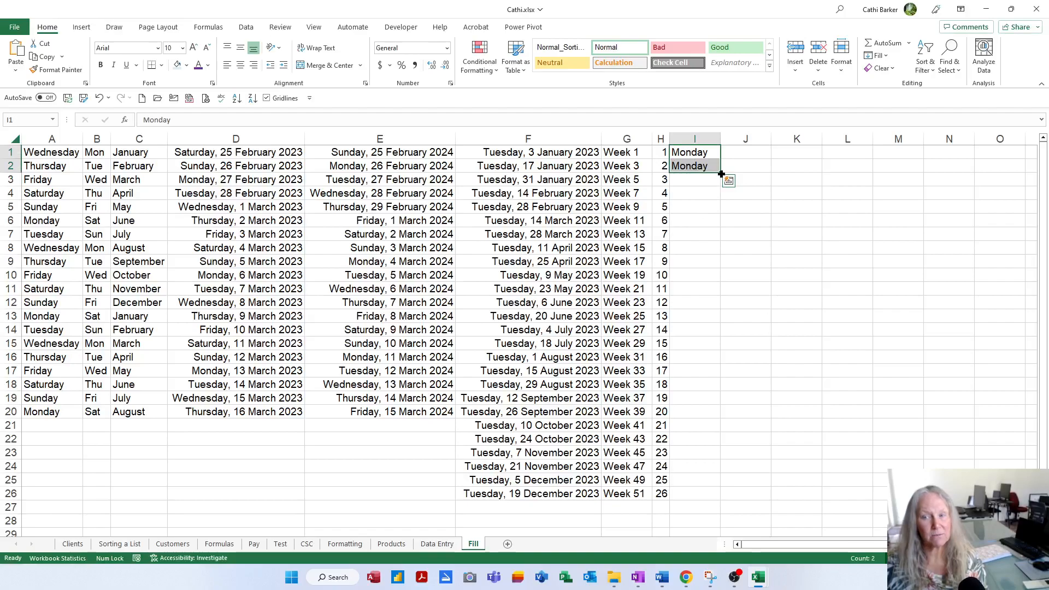
{"action": "double_click", "coordinate": [722, 174]}
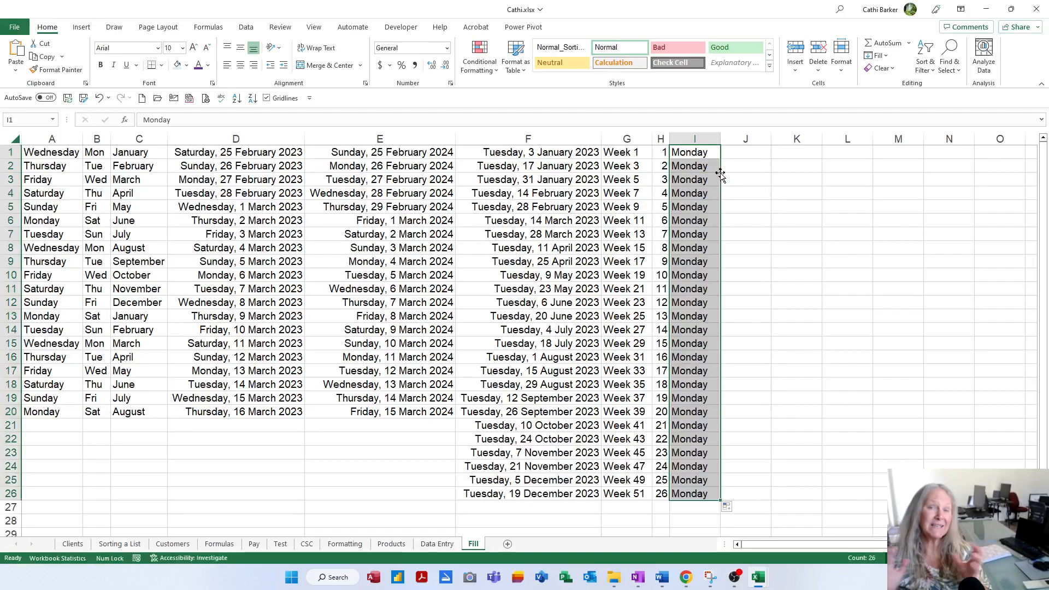